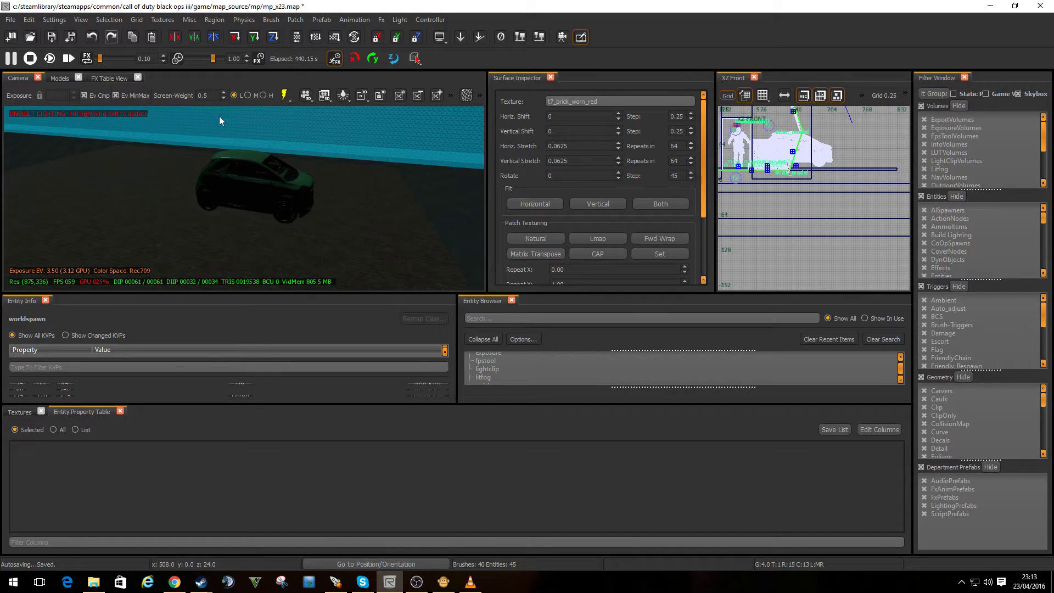
# - Turn off the lighting preview in the camera view and look over the green car up close
pyautogui.click(283, 96)
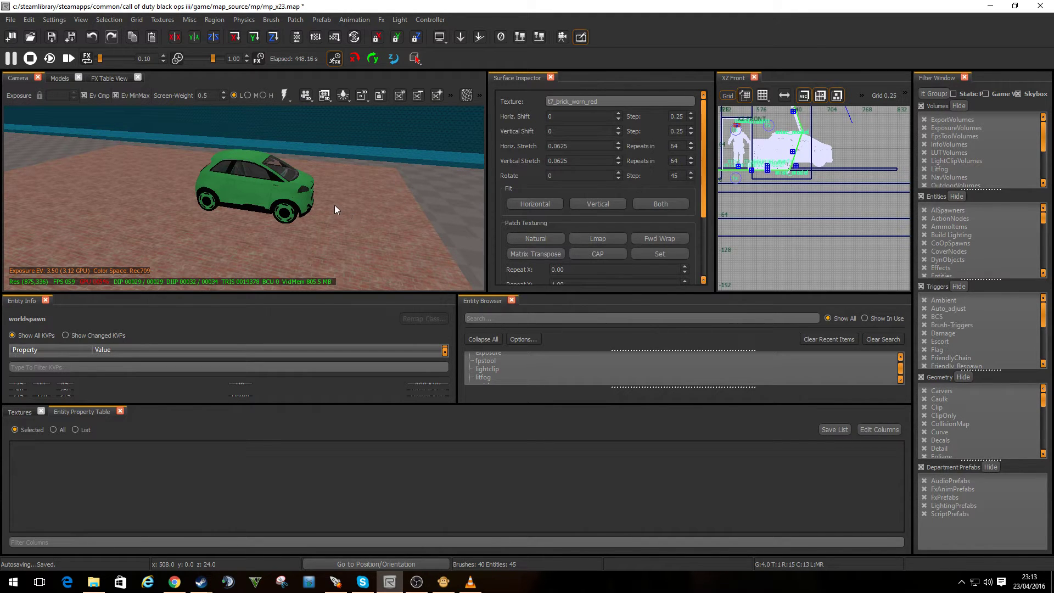
pyautogui.press('a')
pyautogui.press('a')
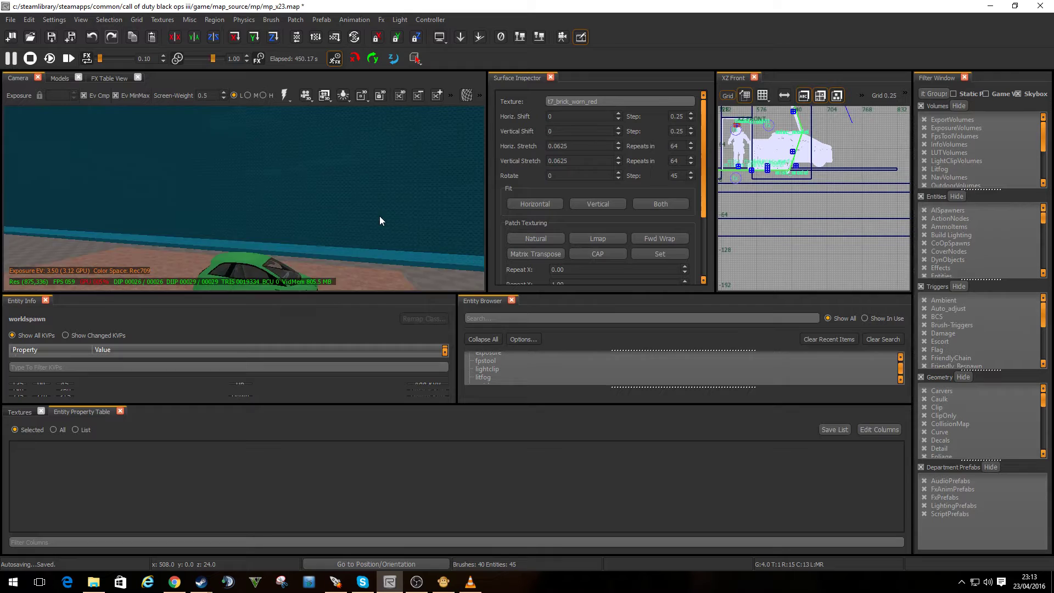
pyautogui.press('z')
pyautogui.press('z')
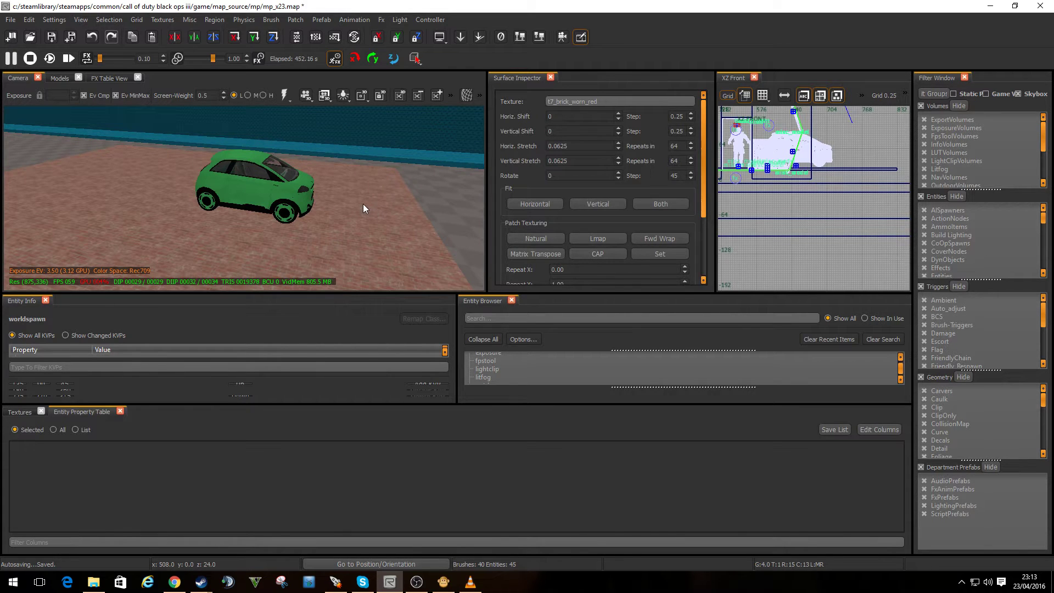
pyautogui.press('Left')
pyautogui.press('Right')
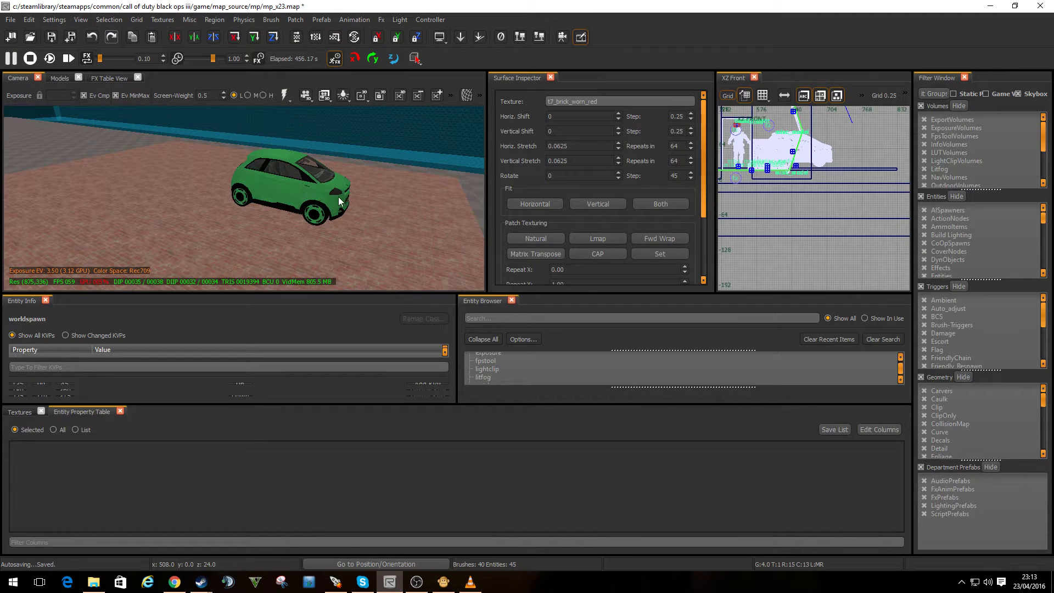
pyautogui.scroll(3, 339, 201)
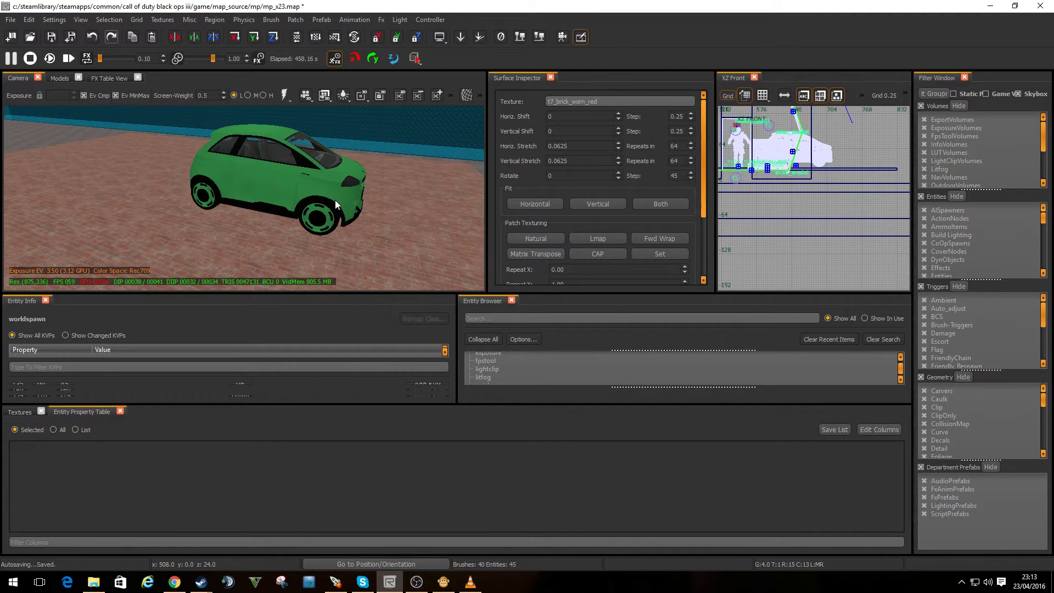
# - Inspect the car in wireframe, returning the camera view to textured and then lit rendering
pyautogui.click(461, 97)
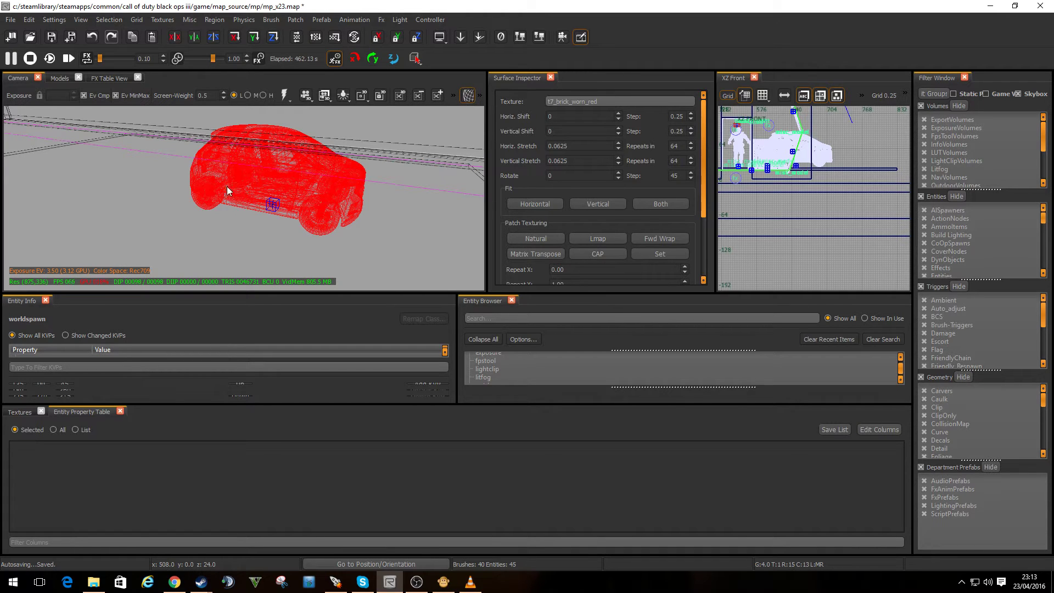
pyautogui.scroll(-4, 318, 210)
pyautogui.scroll(2, 275, 217)
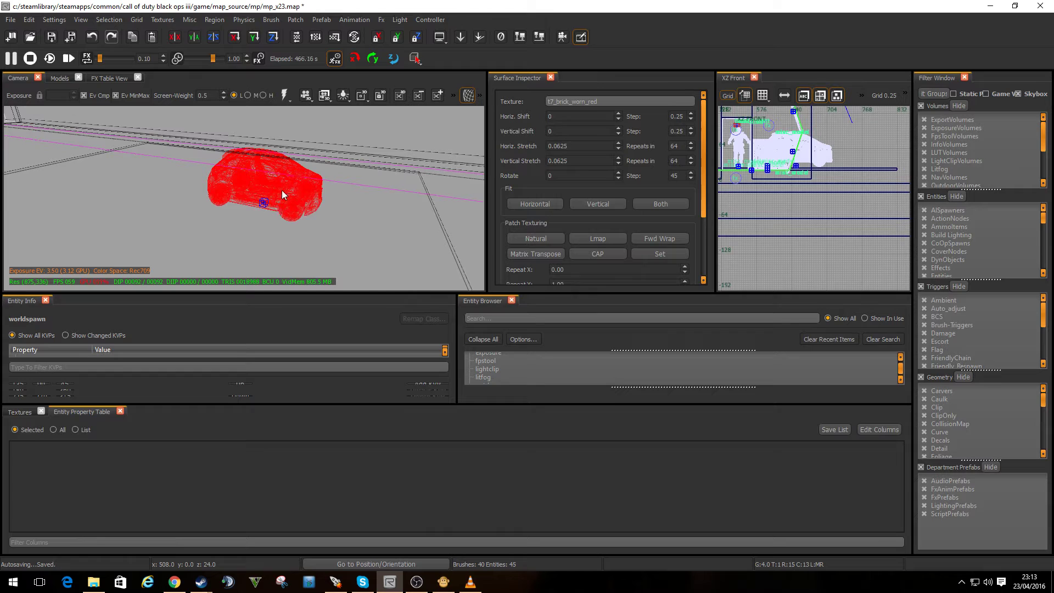
pyautogui.press('j')
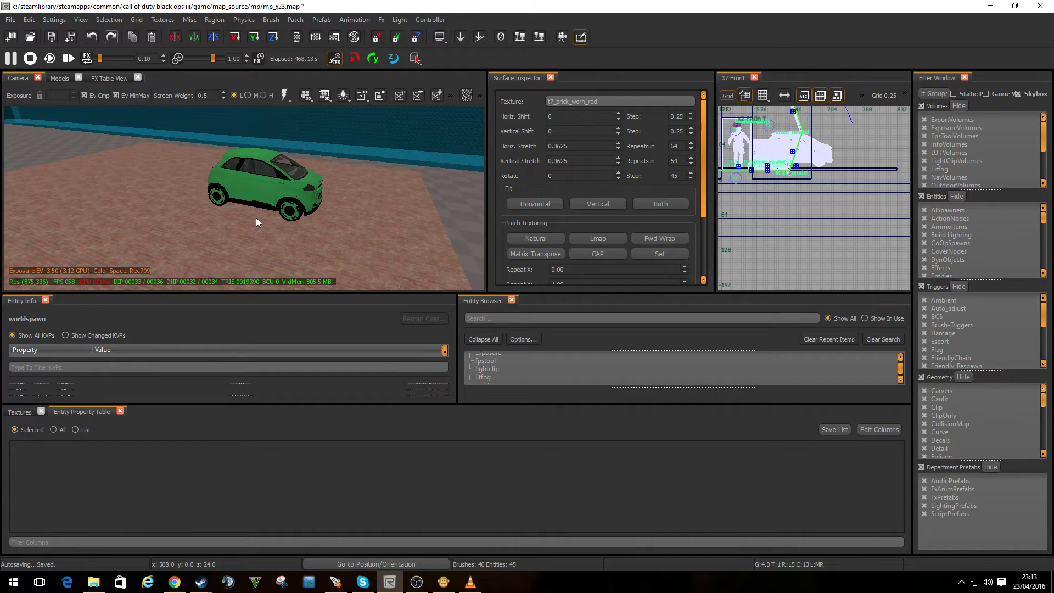
pyautogui.press('j')
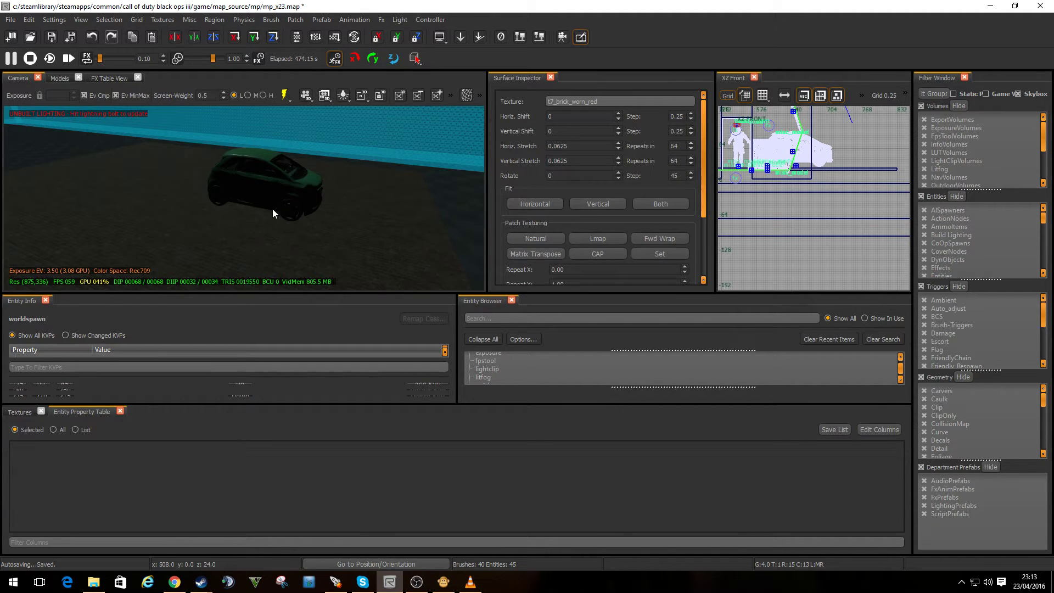
pyautogui.scroll(3, 274, 189)
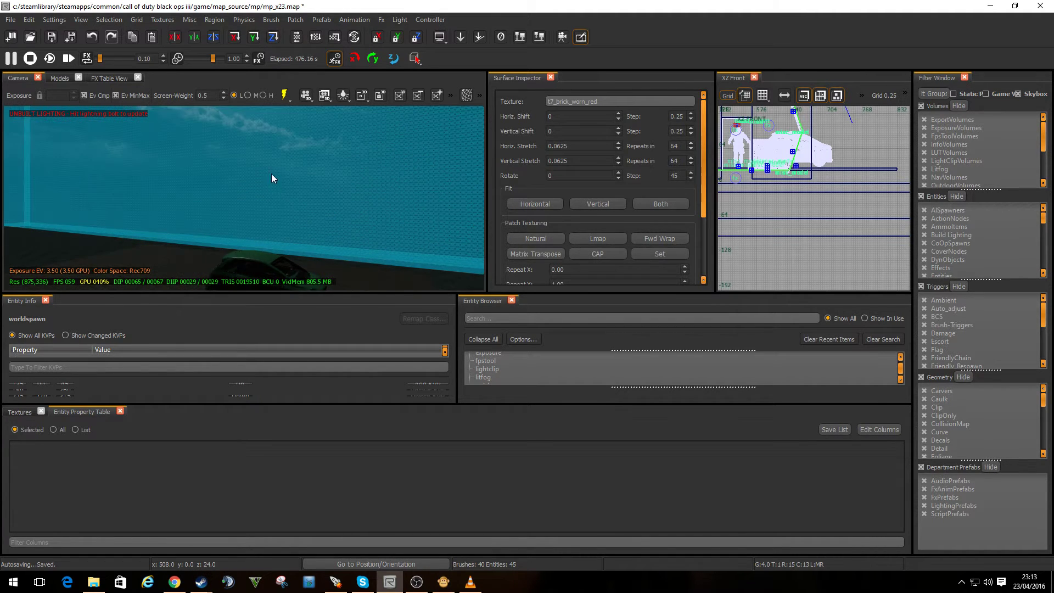
pyautogui.scroll(-3, 270, 181)
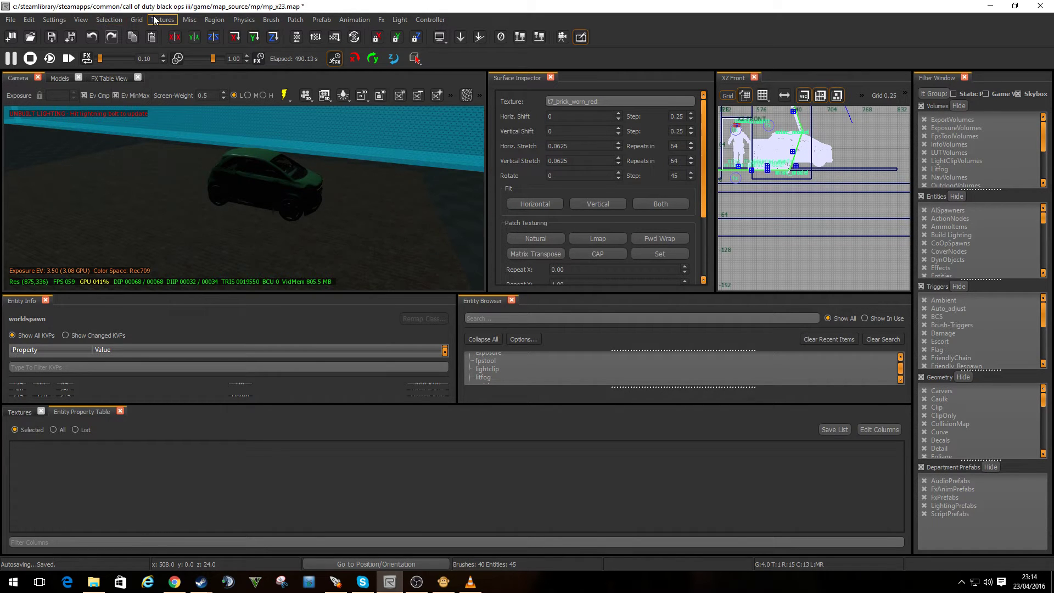
# - Open the FX Browser and resize the docked panels so the browser is short and the camera view tall
pyautogui.click(88, 21)
pyautogui.moveTo(91, 33)
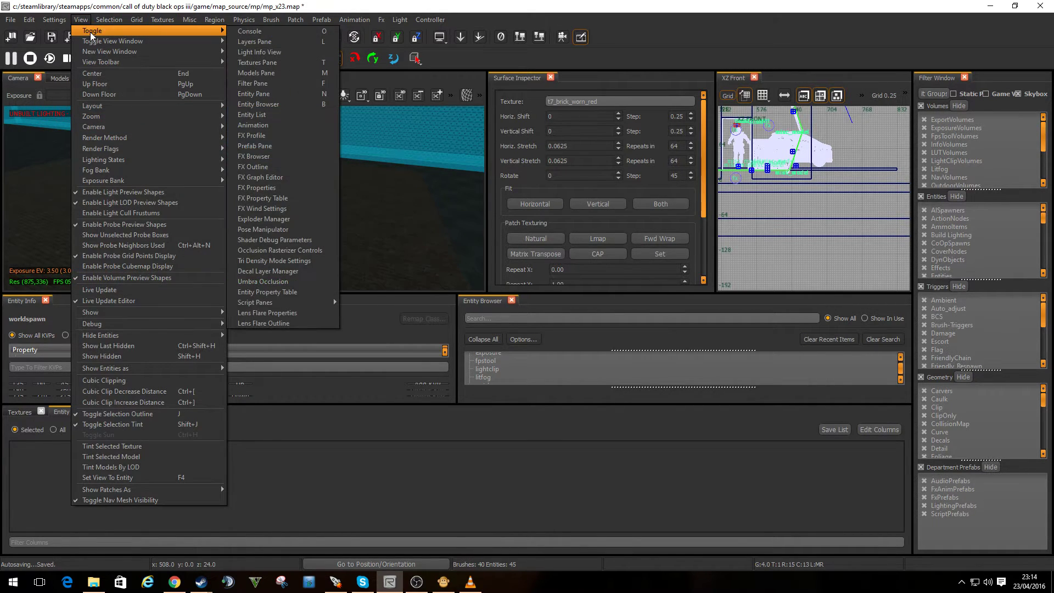
pyautogui.click(286, 156)
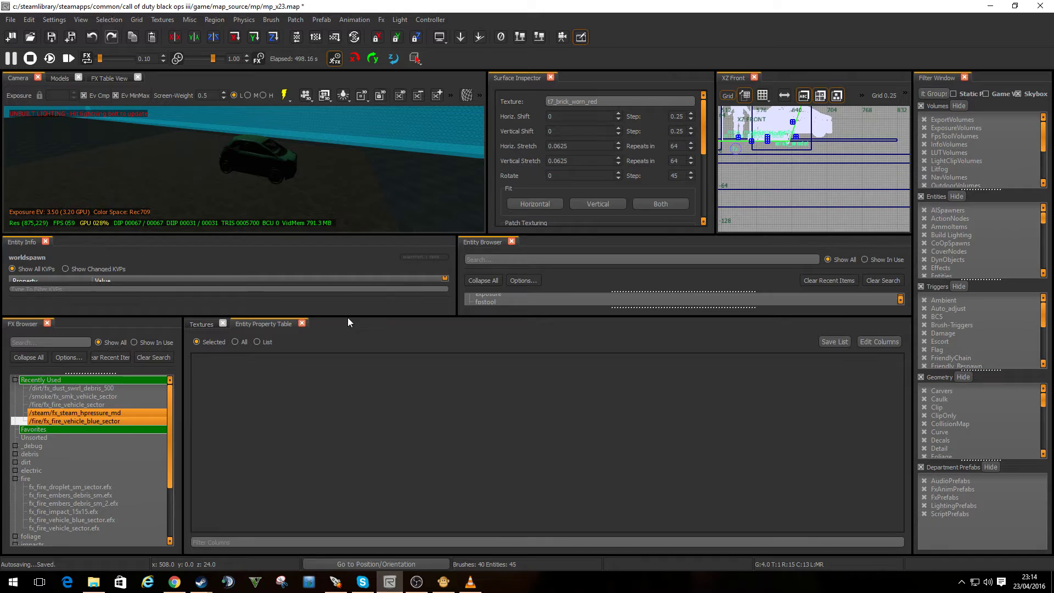
pyautogui.moveTo(348, 317); pyautogui.dragTo(355, 409)
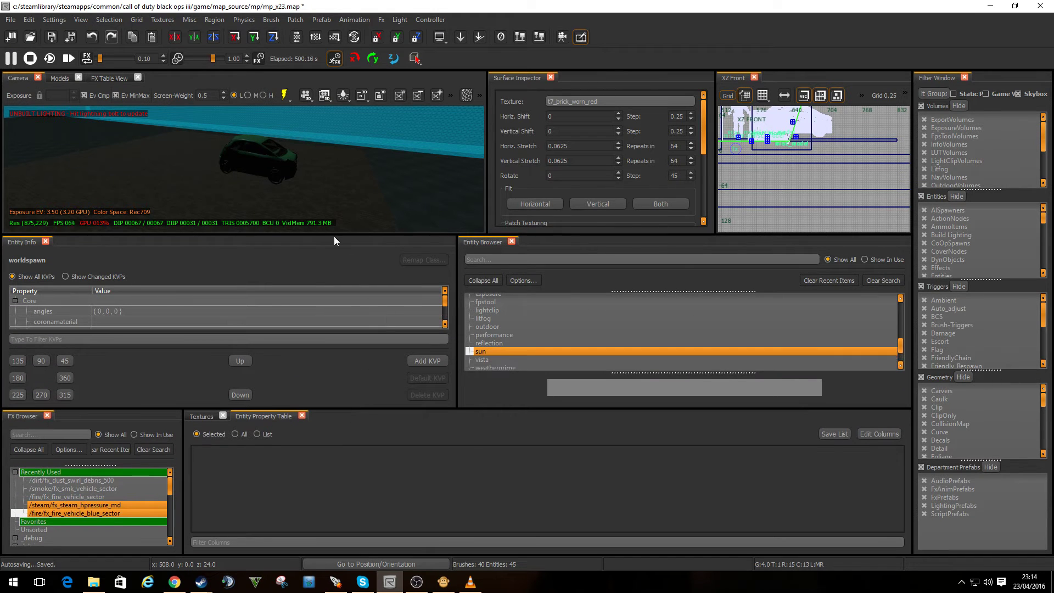
pyautogui.moveTo(334, 236); pyautogui.dragTo(353, 265)
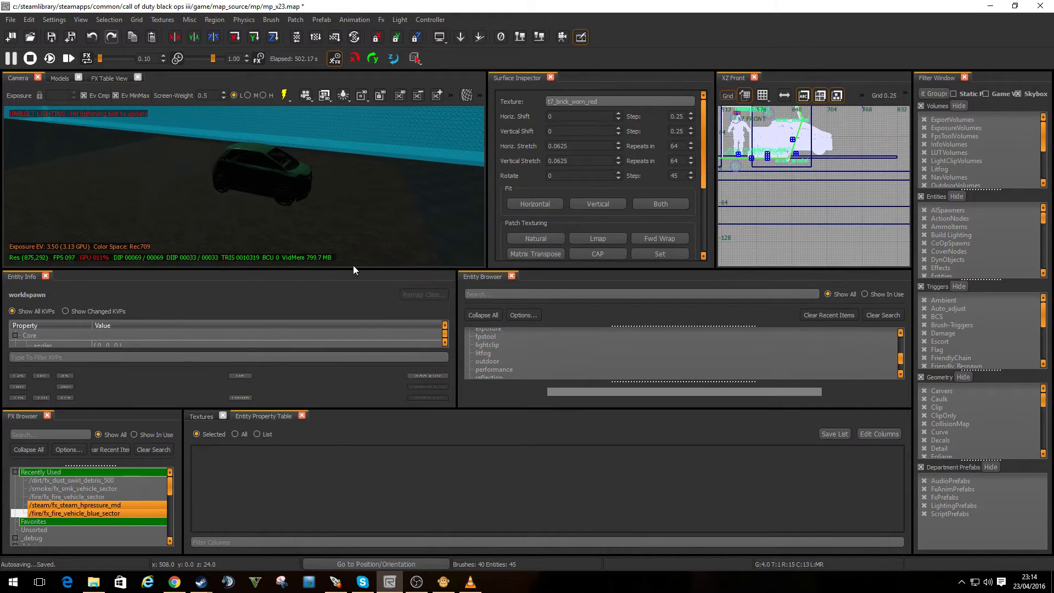
# - Place the fx_fire_vehicle_sector effect on the car in the XY top view
pyautogui.scroll(-2, 793, 186)
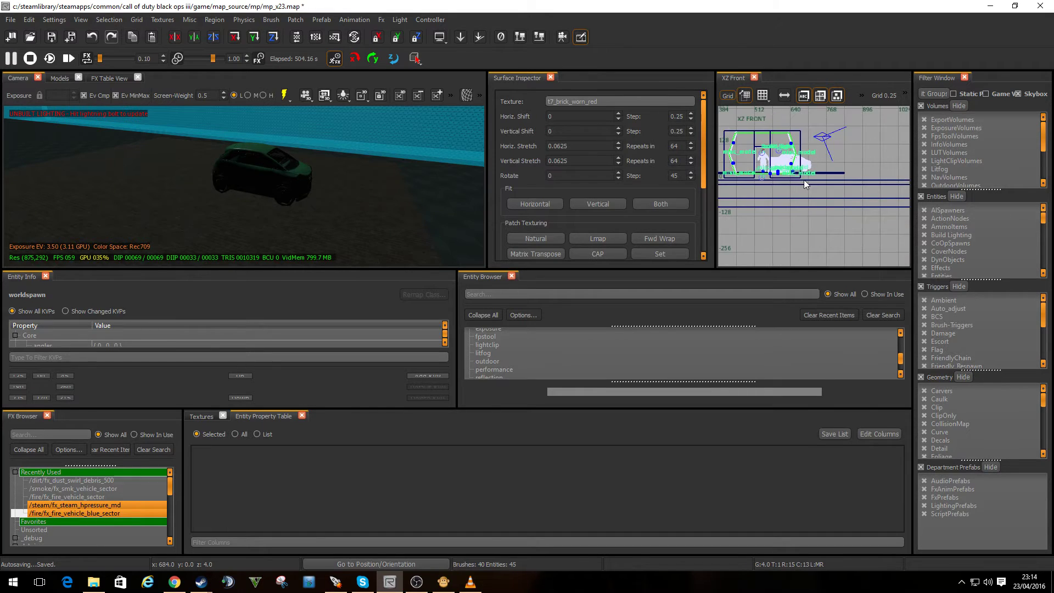
pyautogui.hotkey('ctrl', 'Tab')
pyautogui.moveTo(792, 151); pyautogui.dragTo(805, 205, button='right')
pyautogui.scroll(1, 792, 161)
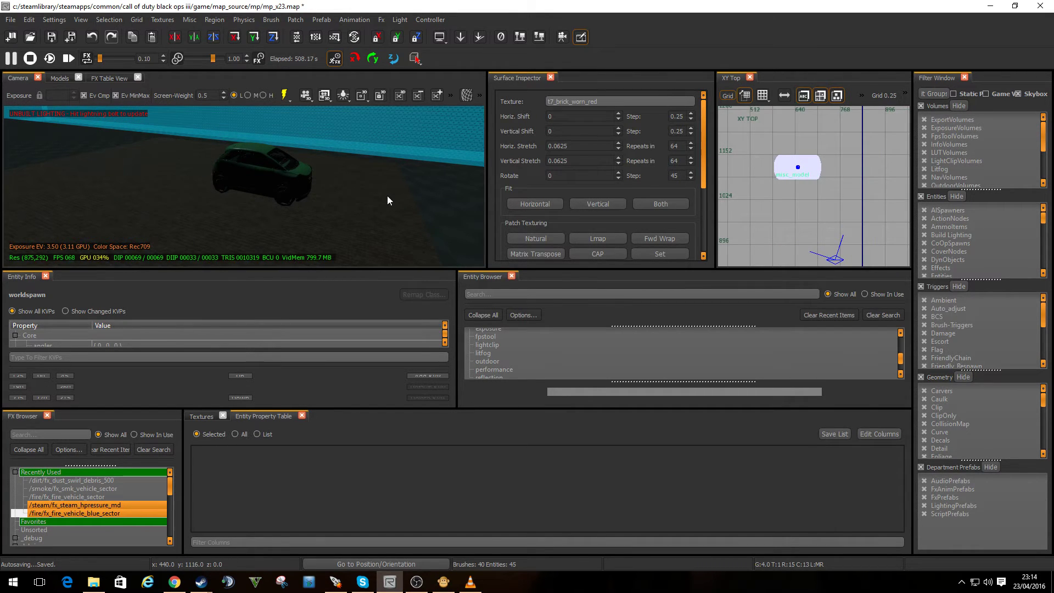
pyautogui.click(118, 513)
pyautogui.click(123, 522)
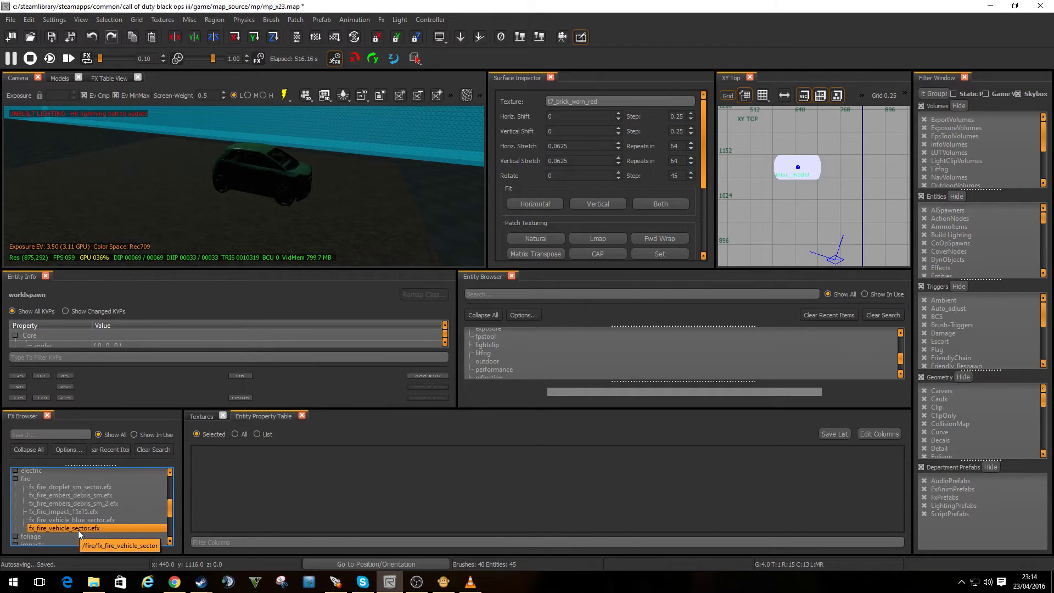
pyautogui.moveTo(78, 529); pyautogui.dragTo(792, 237)
pyautogui.moveTo(798, 171); pyautogui.dragTo(798, 170)
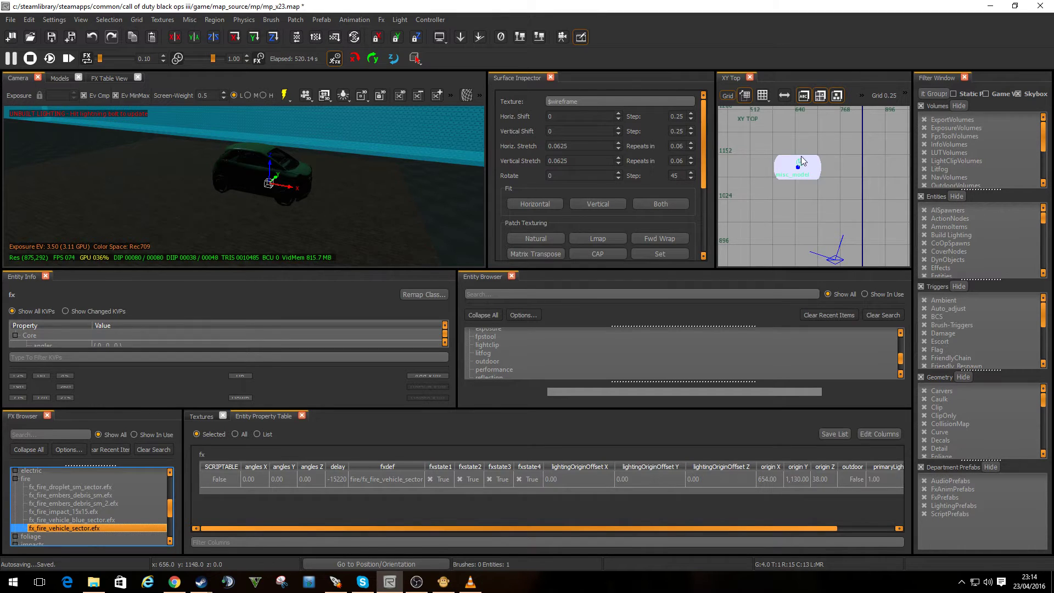
# - Raise the fire effect onto the car's upper body, at about X 636, Y 1140, Z 84, and deselect it
pyautogui.hotkey('ctrl', 'Tab')
pyautogui.moveTo(801, 179); pyautogui.dragTo(795, 163)
pyautogui.hotkey('ctrl', 'Tab')
pyautogui.hotkey('ctrl', 'Tab')
pyautogui.scroll(3, 298, 169)
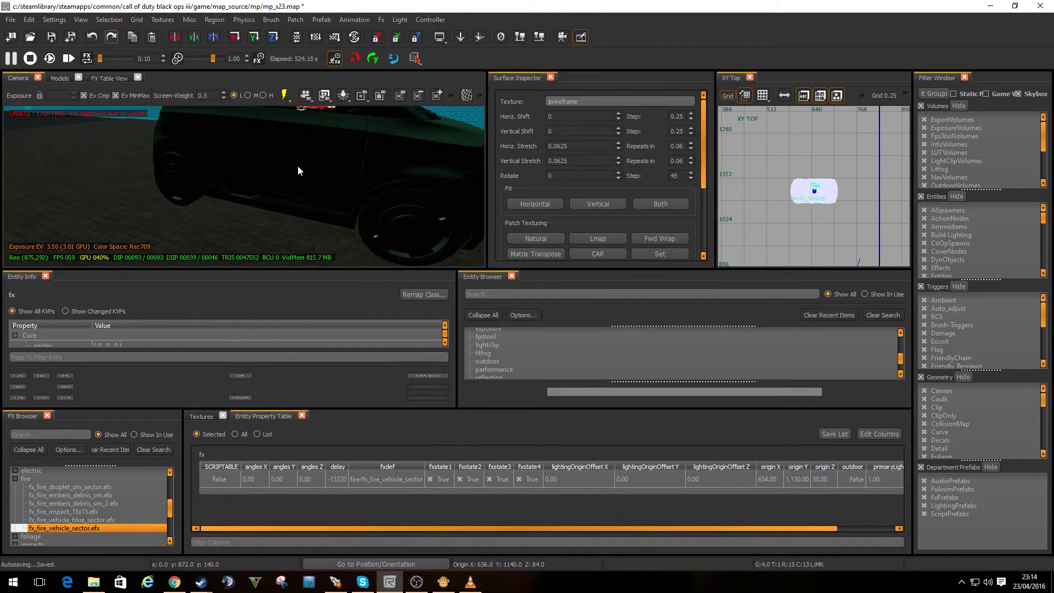
pyautogui.moveTo(299, 170); pyautogui.dragTo(310, 197, button='right')
pyautogui.scroll(-5, 311, 196)
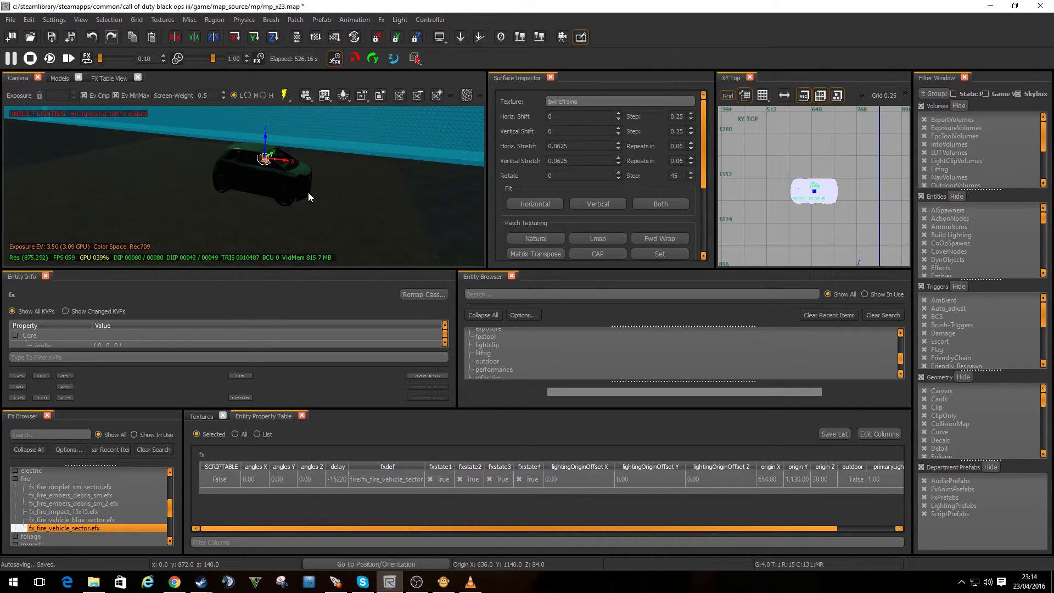
pyautogui.press('Escape')
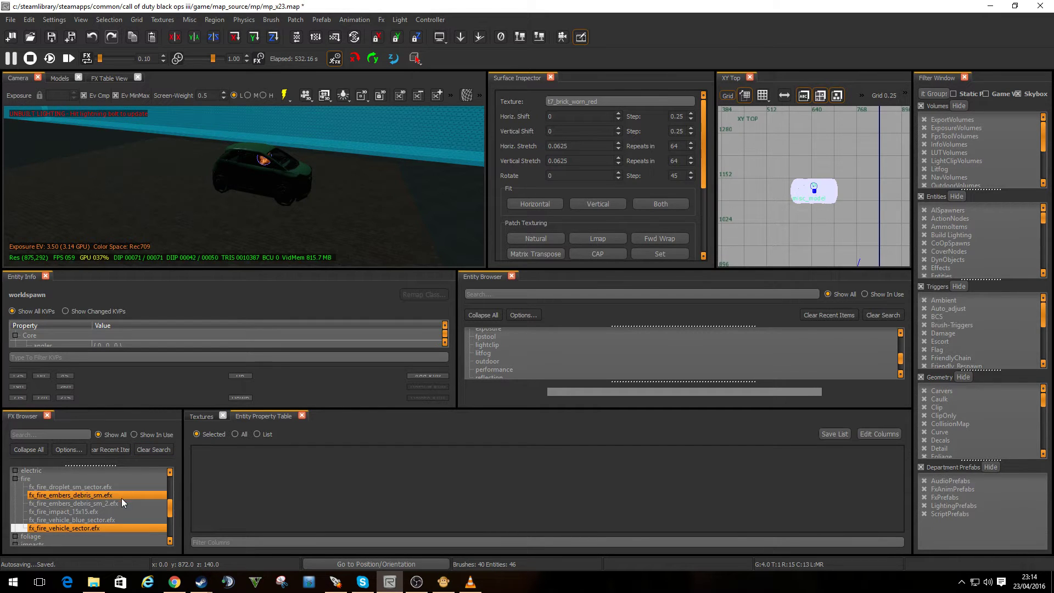
# - Add the fx_smk_vehicle_sector smoke effect to the car and align it with the fire effect
pyautogui.scroll(5, 121, 498)
pyautogui.scroll(-10, 120, 507)
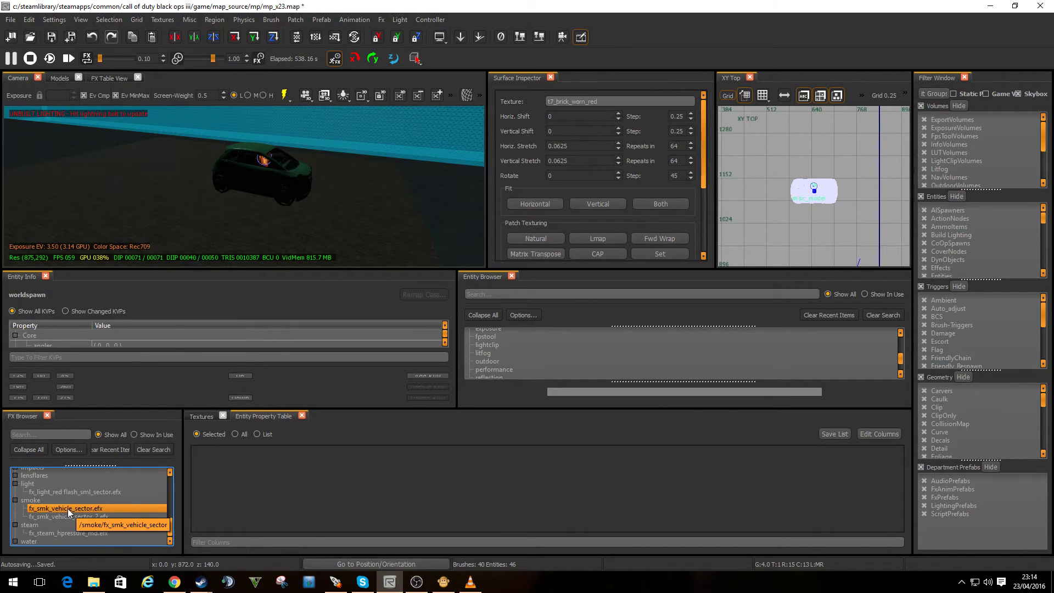
pyautogui.moveTo(70, 510); pyautogui.dragTo(796, 222)
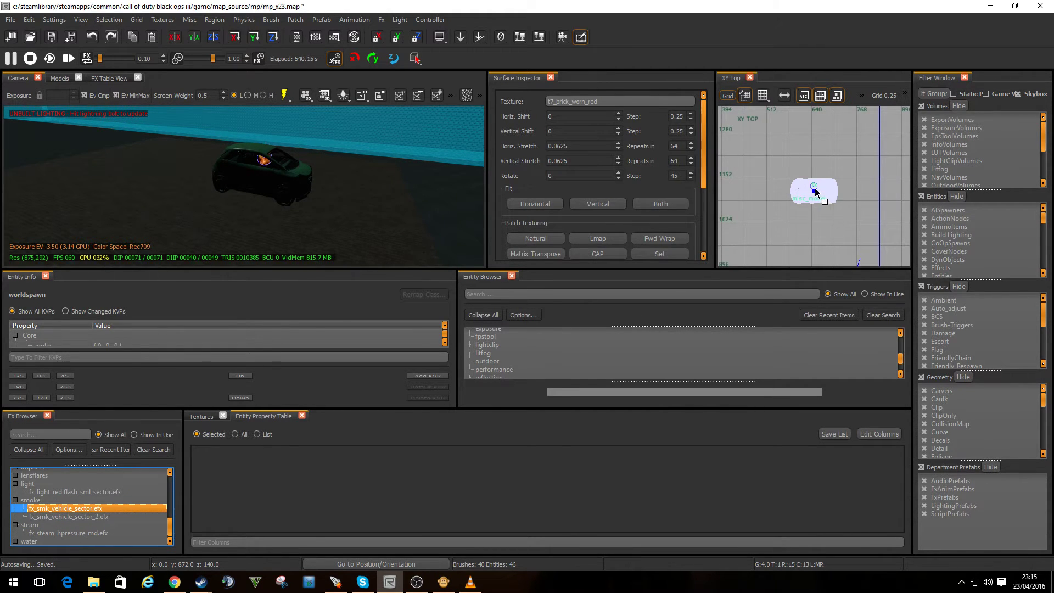
pyautogui.moveTo(815, 188); pyautogui.dragTo(808, 187)
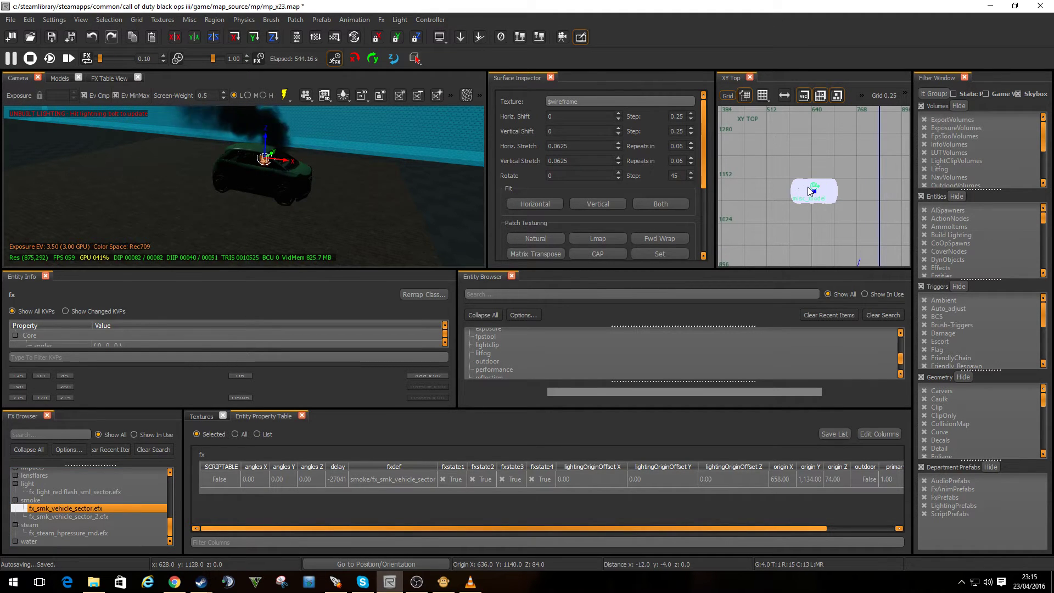
# - Add the fx_smk_vehicle_sector_2 smoke effect on the car beside the fire and first smoke effect
pyautogui.click(88, 517)
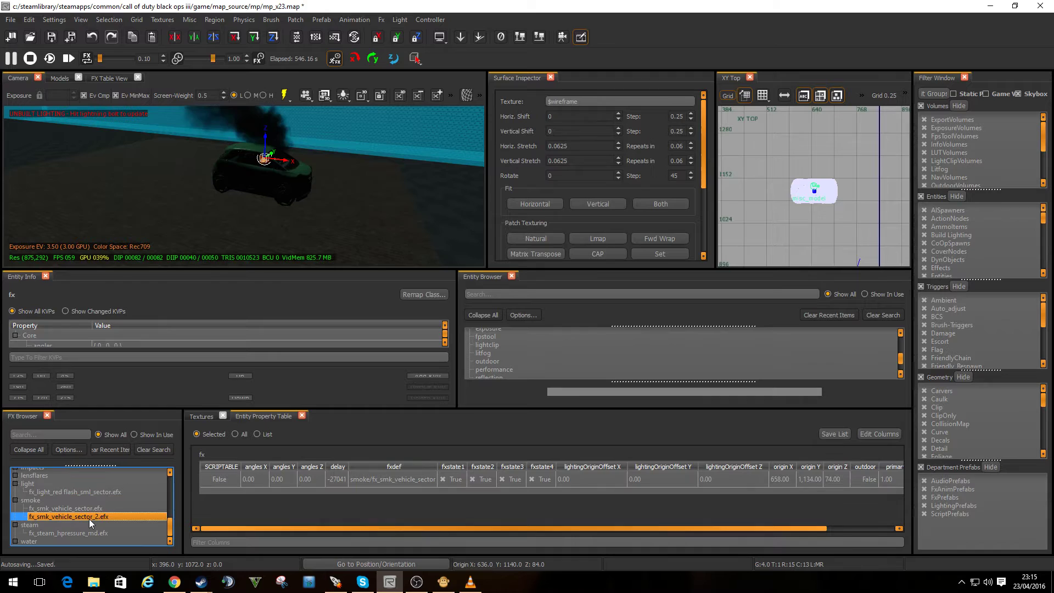
pyautogui.moveTo(91, 523); pyautogui.dragTo(814, 192)
pyautogui.press('Escape')
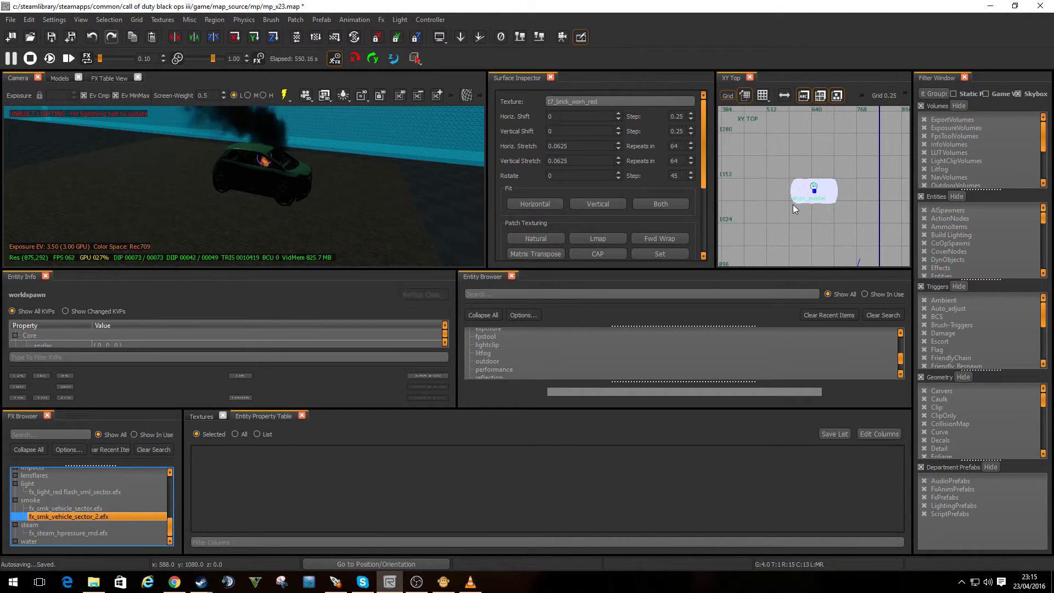
pyautogui.moveTo(99, 517); pyautogui.dragTo(816, 189)
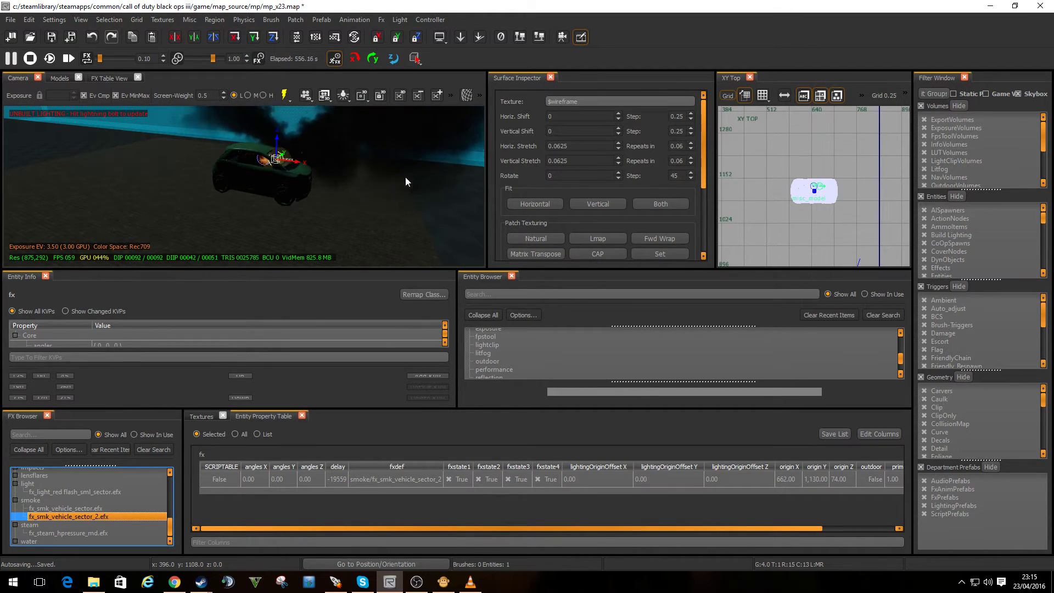
# - Stop and restart the effects playback to examine the fire and smoke rising from the car
pyautogui.scroll(3, 809, 209)
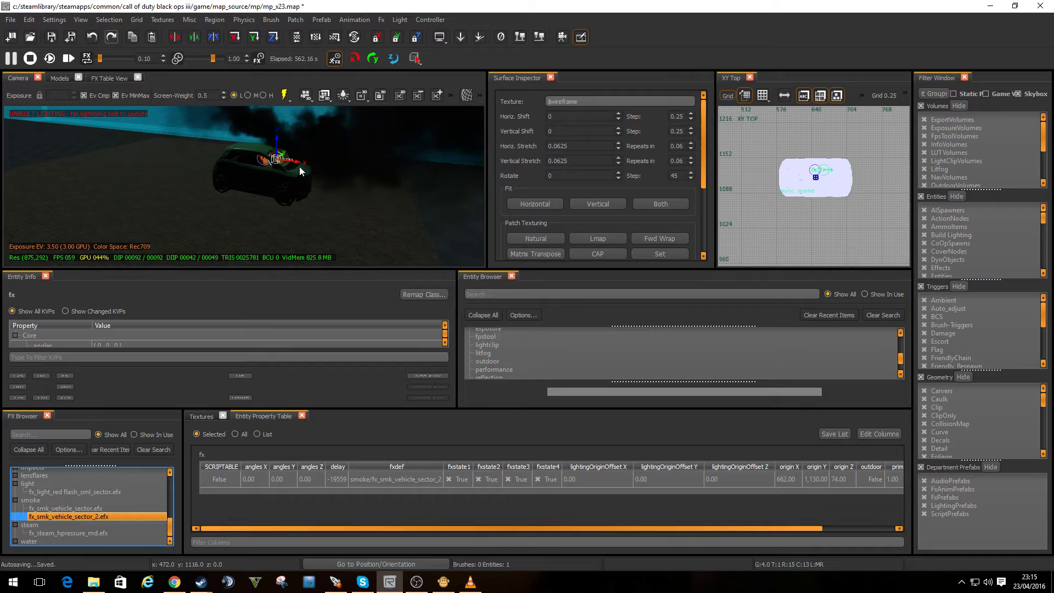
pyautogui.moveTo(300, 168); pyautogui.dragTo(306, 188, button='right')
pyautogui.scroll(-2, 306, 189)
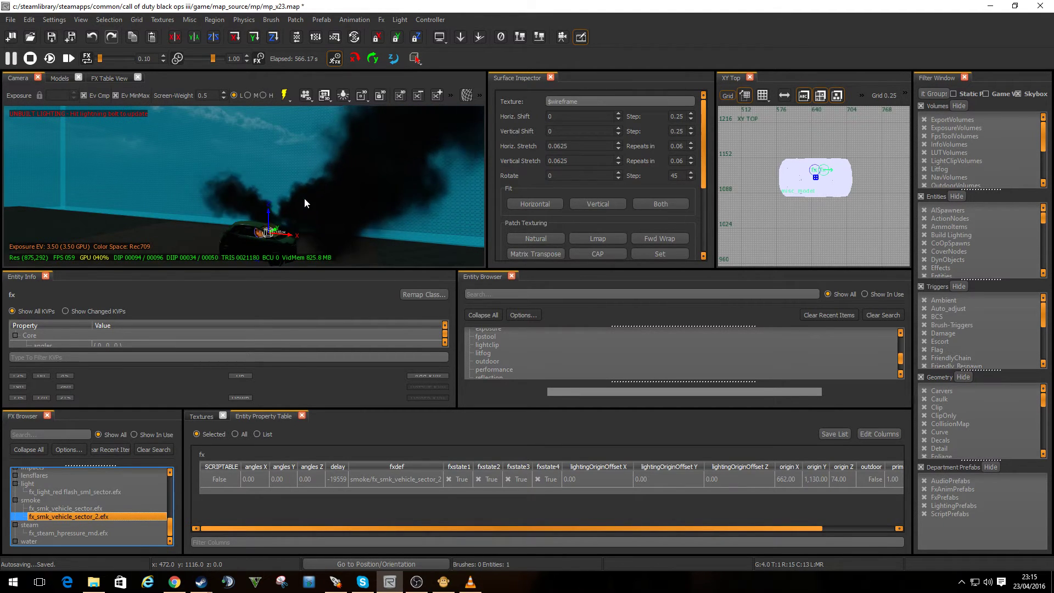
pyautogui.moveTo(306, 203); pyautogui.dragTo(275, 184, button='right')
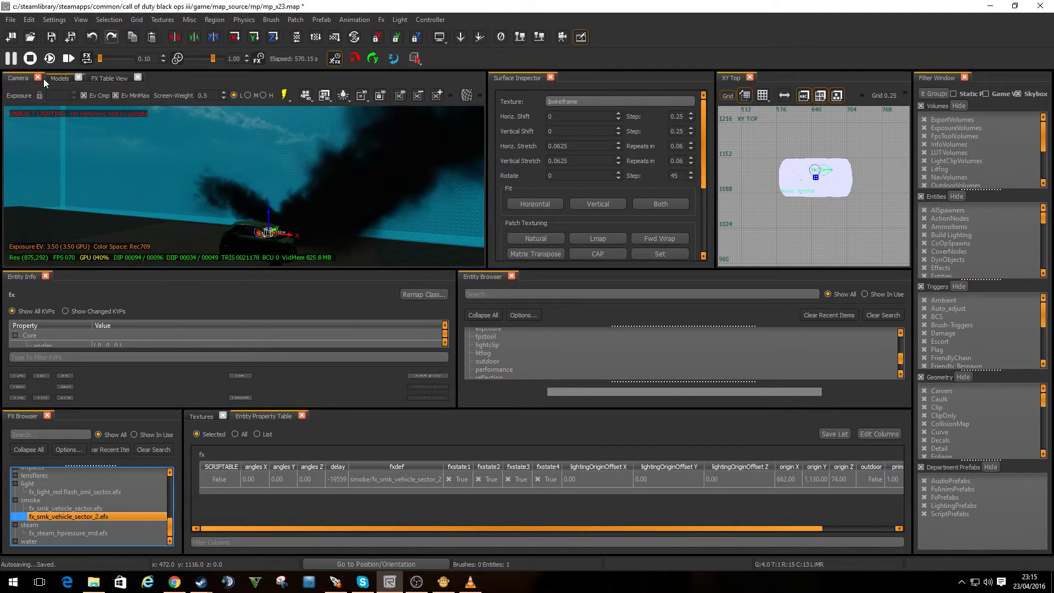
pyautogui.click(10, 59)
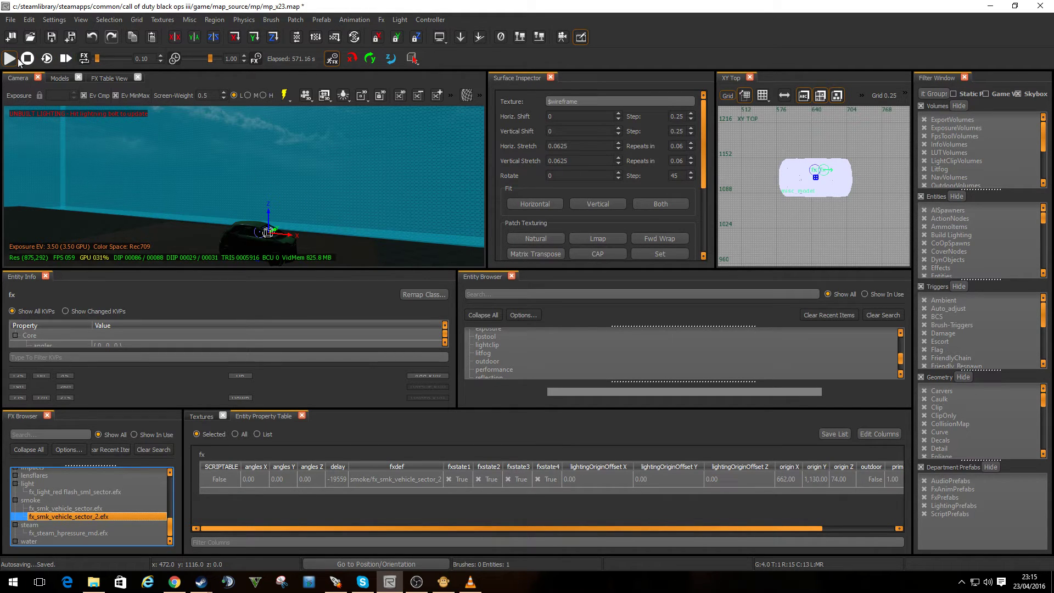
pyautogui.click(28, 58)
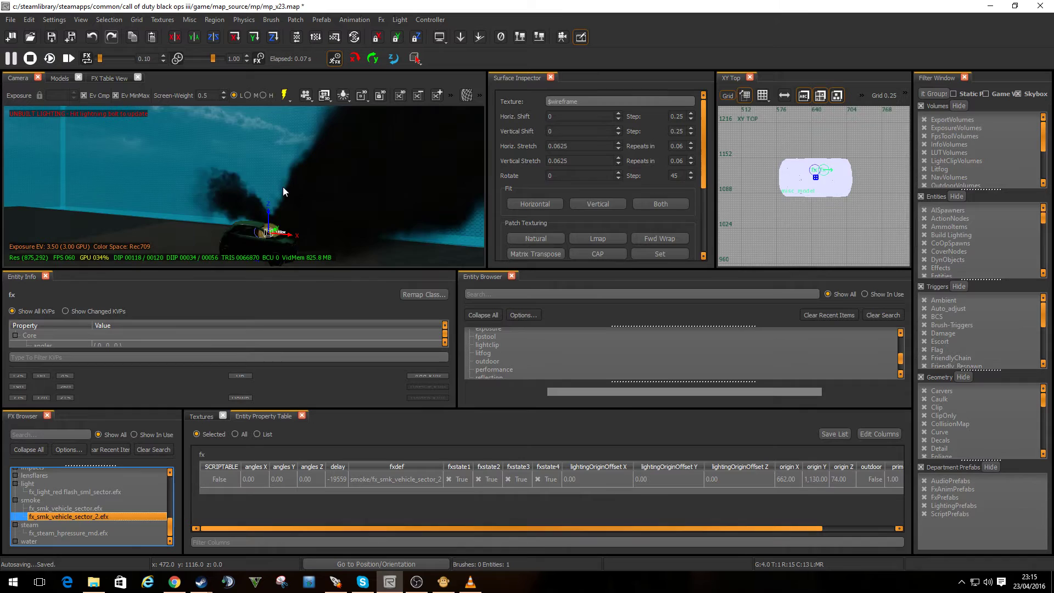
pyautogui.moveTo(282, 187); pyautogui.dragTo(283, 186, button='right')
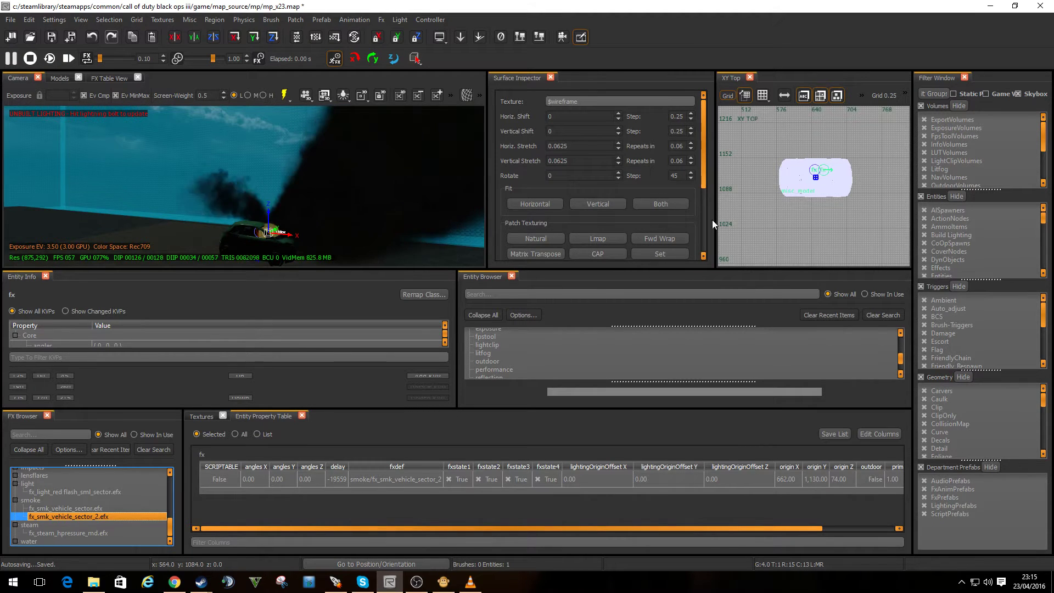
# - Nudge the selected fx_smk_vehicle_sector_2 effect on the car to about X 652, Y 1132, Z 84
pyautogui.moveTo(277, 230)
pyautogui.mouseDown()
pyautogui.moveTo(301, 219)
pyautogui.moveTo(248, 228)
pyautogui.moveTo(302, 218)
pyautogui.moveTo(275, 234)
pyautogui.mouseUp()
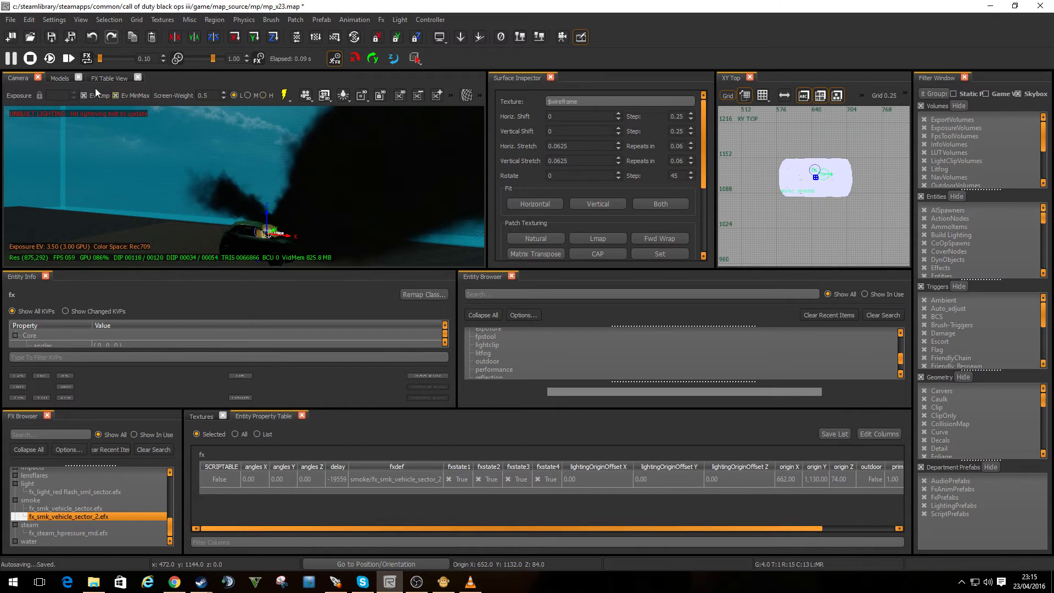
# - Restart and retrigger the map's effects to preview the fire and smoke on the car
pyautogui.click(49, 58)
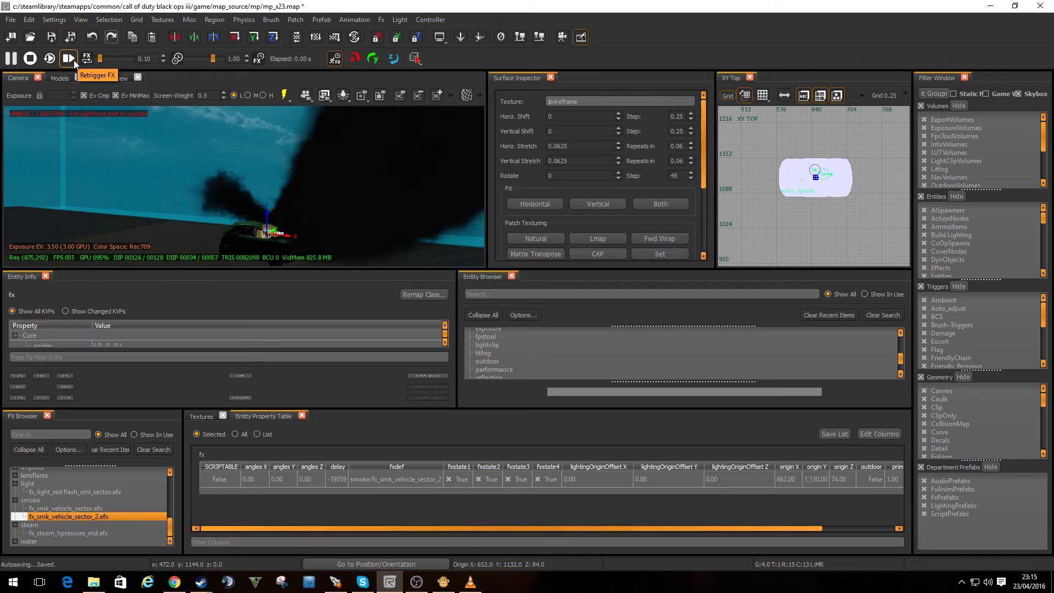
pyautogui.click(68, 58)
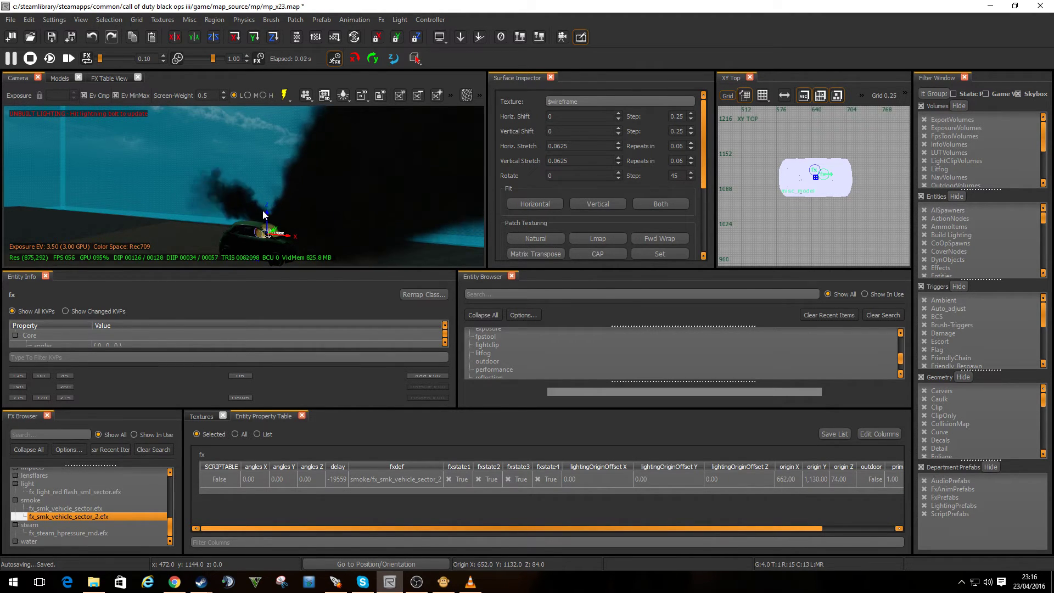
# - Fly the camera through the corridor with the crates and examine its coloured lighting
pyautogui.moveTo(224, 204); pyautogui.dragTo(179, 163, button='right')
pyautogui.scroll(6, 225, 213)
pyautogui.press('d')
pyautogui.scroll(2, 185, 174)
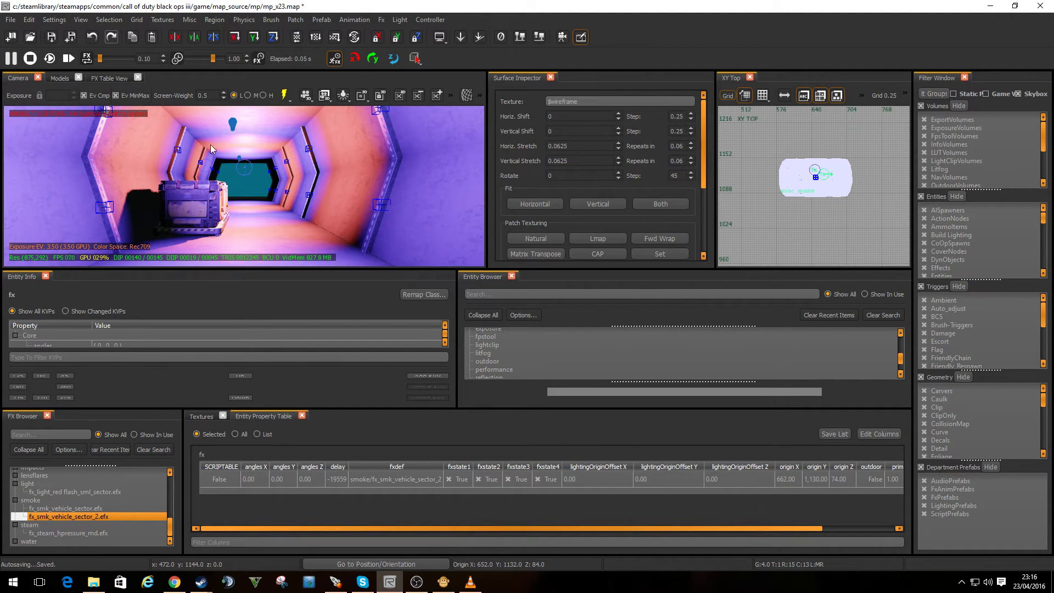
pyautogui.scroll(3, 248, 189)
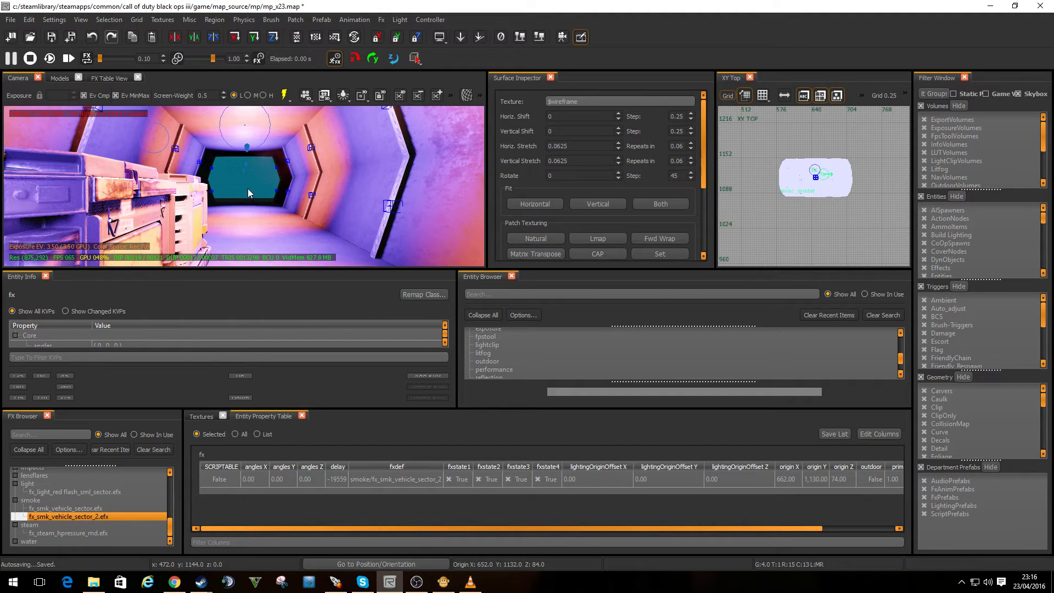
pyautogui.scroll(5, 246, 183)
pyautogui.moveTo(245, 180); pyautogui.dragTo(137, 180, button='right')
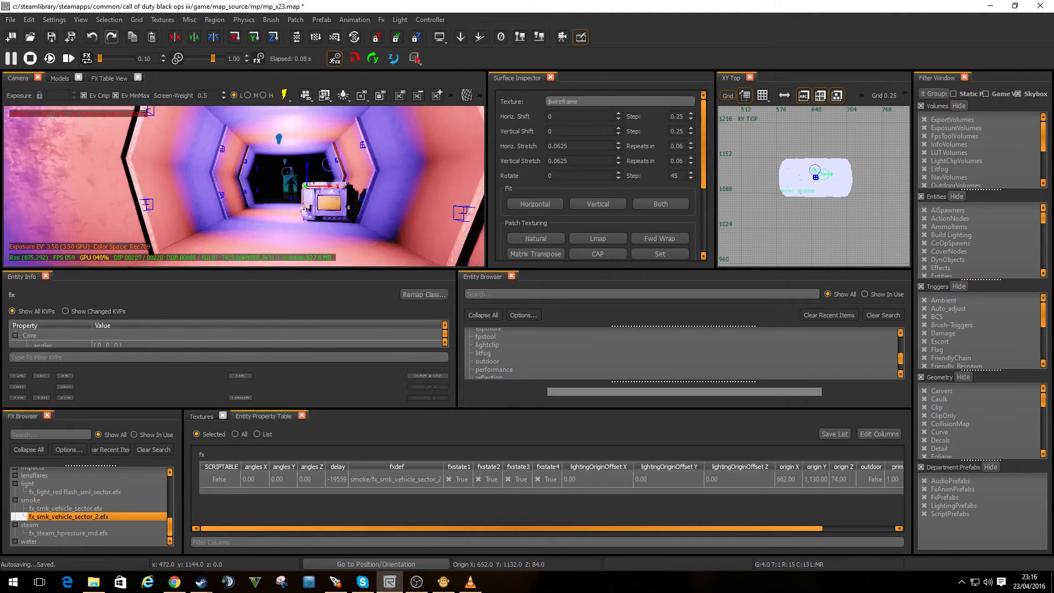
pyautogui.moveTo(237, 183); pyautogui.dragTo(237, 159, button='right')
pyautogui.scroll(4, 298, 214)
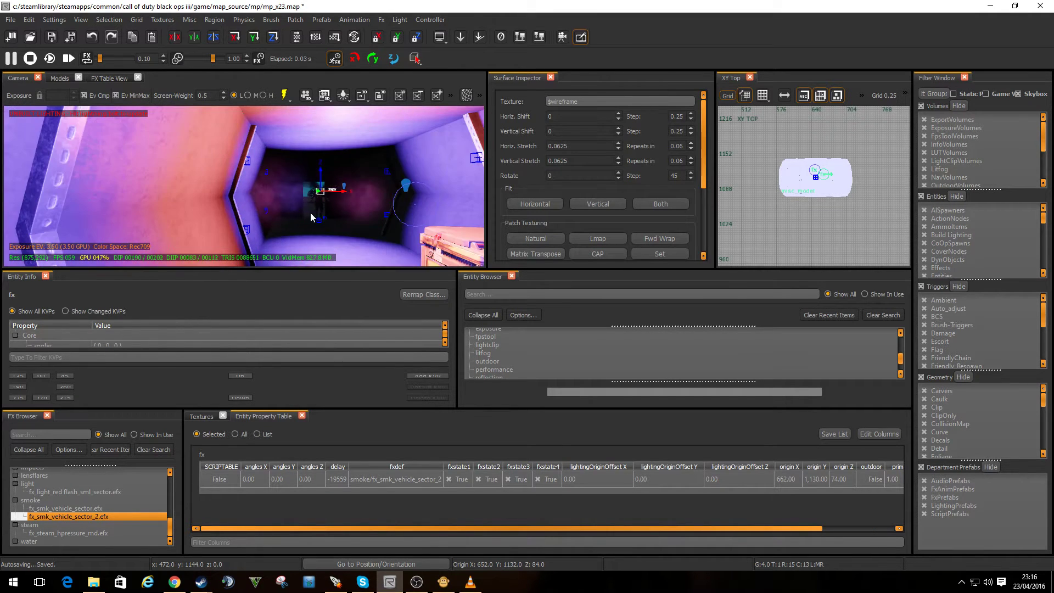
pyautogui.moveTo(311, 212); pyautogui.dragTo(355, 212, button='right')
pyautogui.moveTo(304, 186); pyautogui.dragTo(307, 186, button='right')
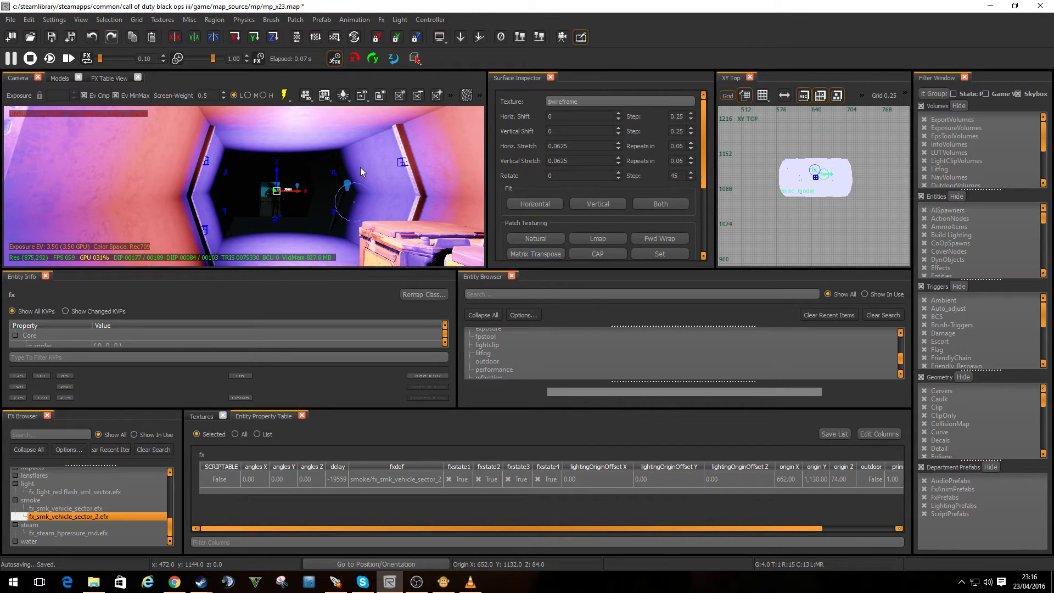
pyautogui.moveTo(343, 199); pyautogui.dragTo(313, 188, button='right')
pyautogui.scroll(-4, 312, 189)
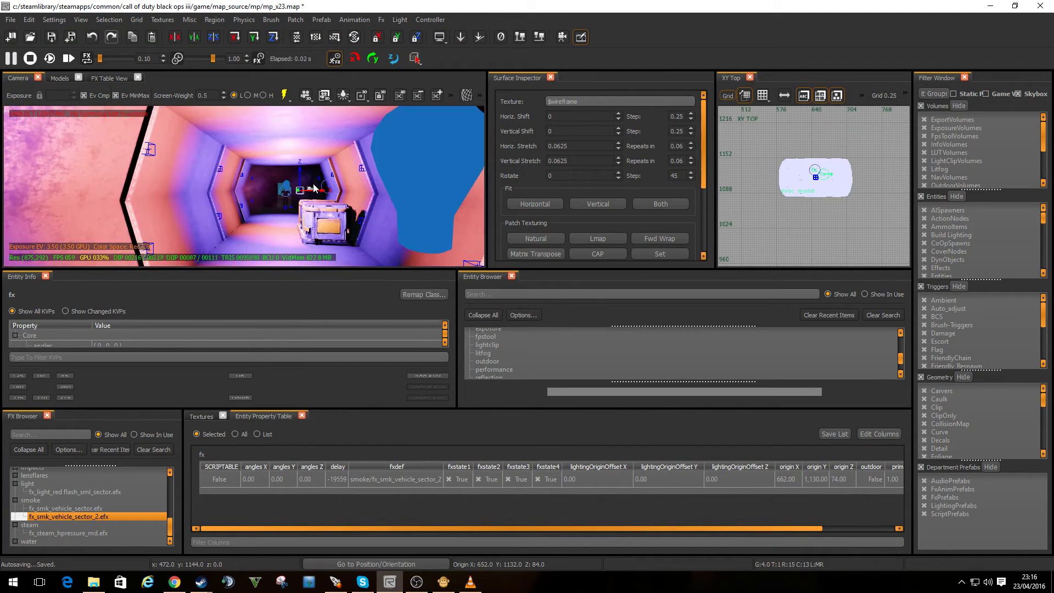
# - Delete the purple-blue build_light near the corridor crates at X 536, Y -328, Z 108
pyautogui.keyDown('shift'); pyautogui.click(413, 170); pyautogui.keyUp('shift')
pyautogui.scroll(2, 323, 202)
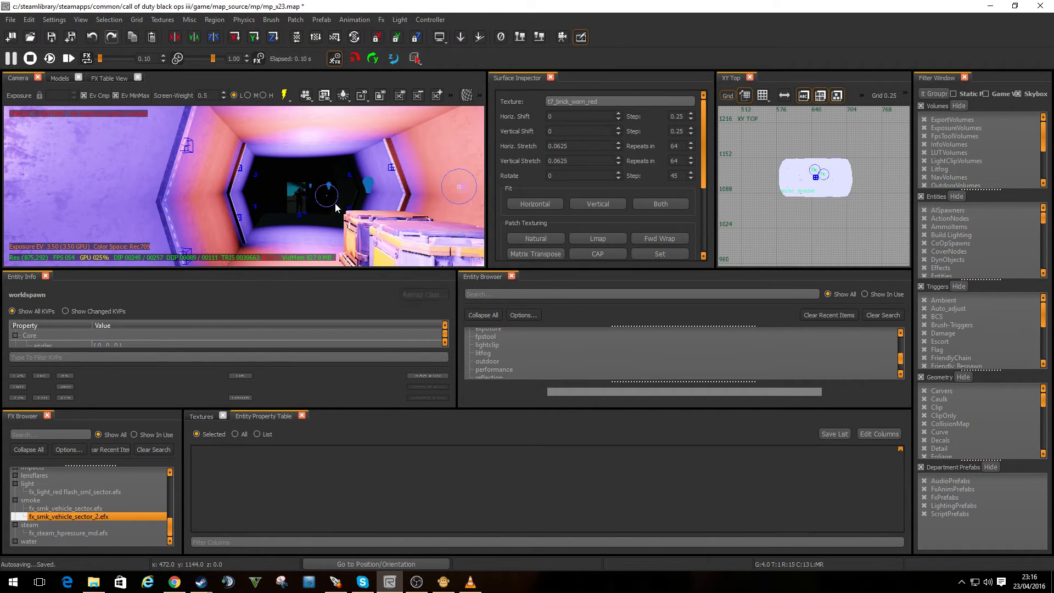
pyautogui.click(369, 187)
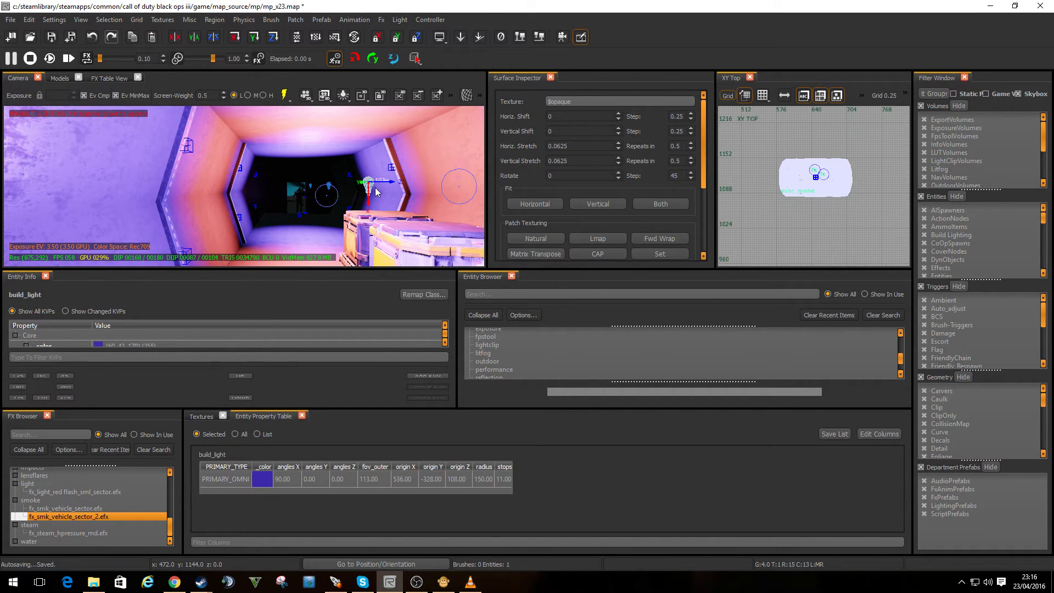
pyautogui.press('BackSpace')
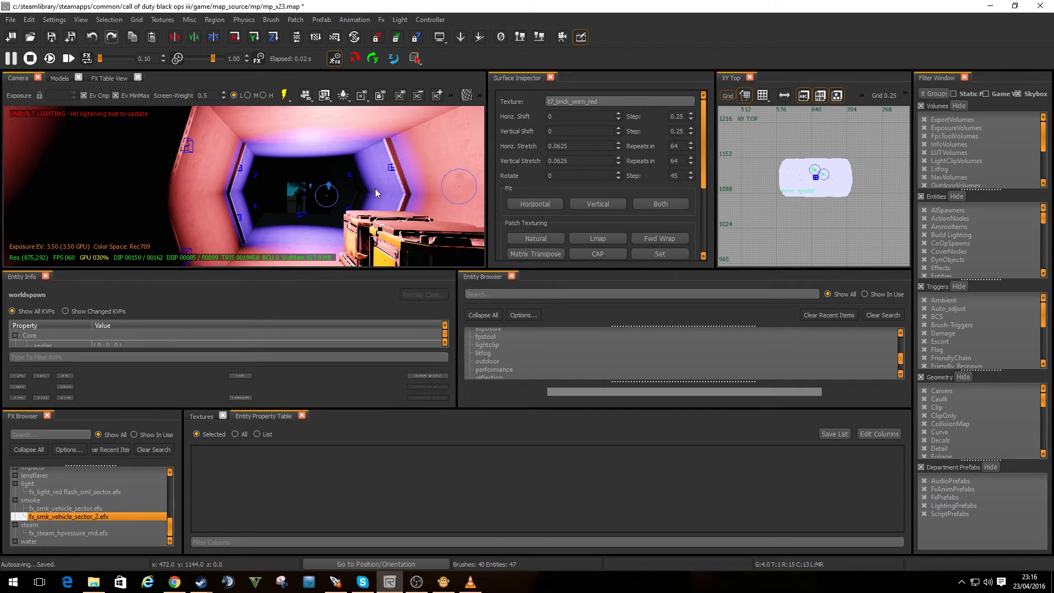
# - Delete the build_light farther down the corridor at X 544, Y -60, Z 108
pyautogui.keyDown('shift'); pyautogui.click(331, 186); pyautogui.keyUp('shift')
pyautogui.press('Escape')
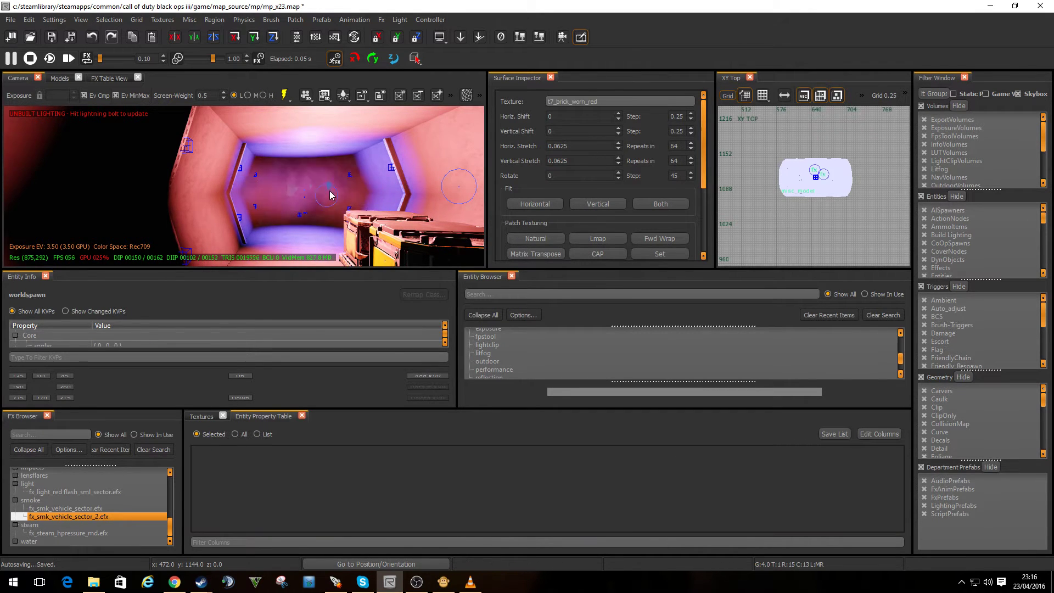
pyautogui.scroll(2, 338, 192)
pyautogui.click(390, 183)
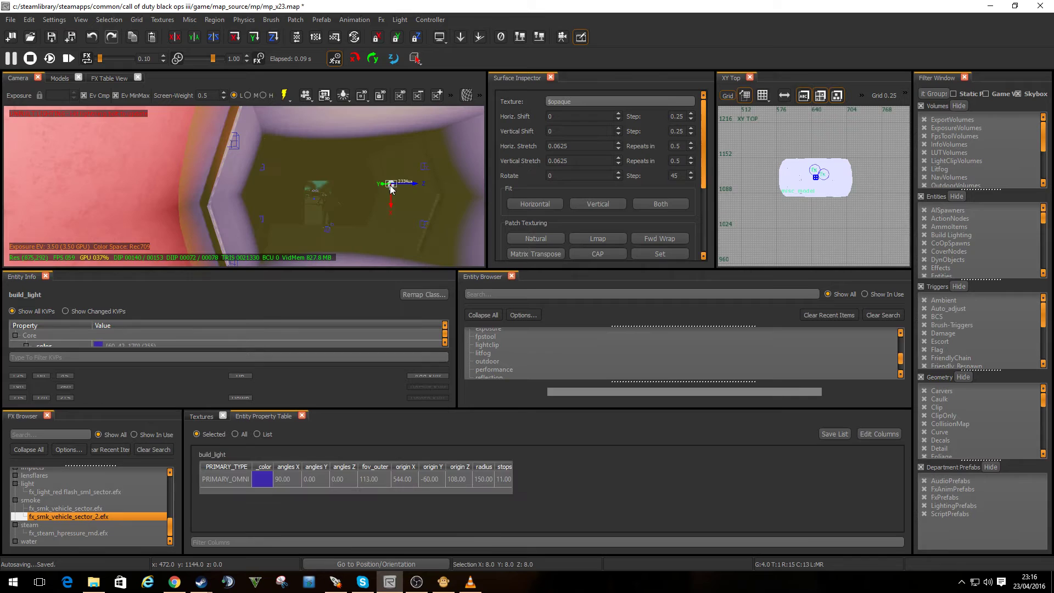
pyautogui.press('BackSpace')
pyautogui.scroll(-5, 360, 213)
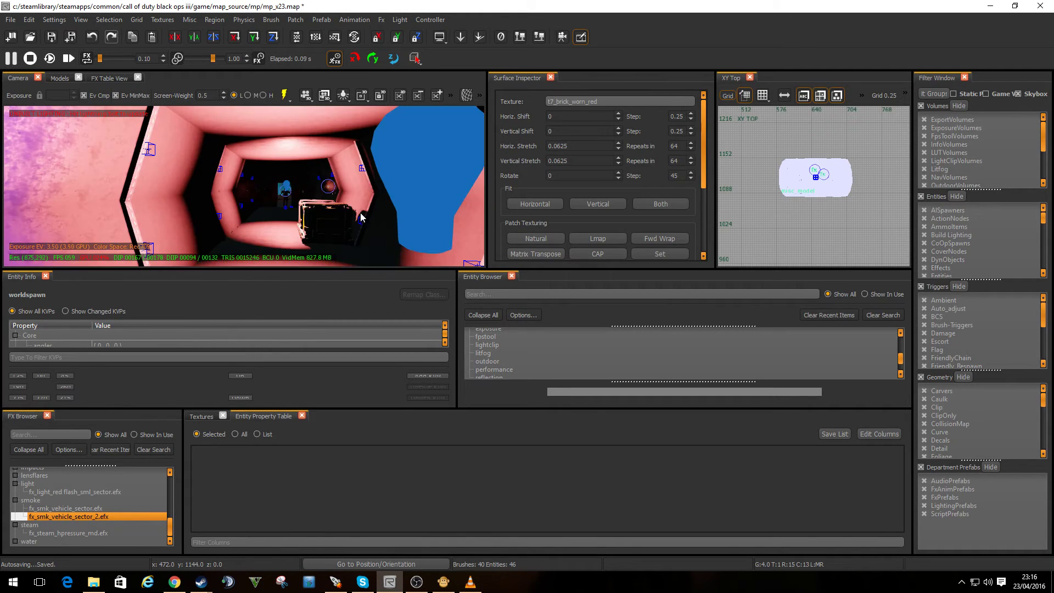
# - Delete the build_light still lighting the corridor section around the crates and check that section
pyautogui.scroll(6, 360, 214)
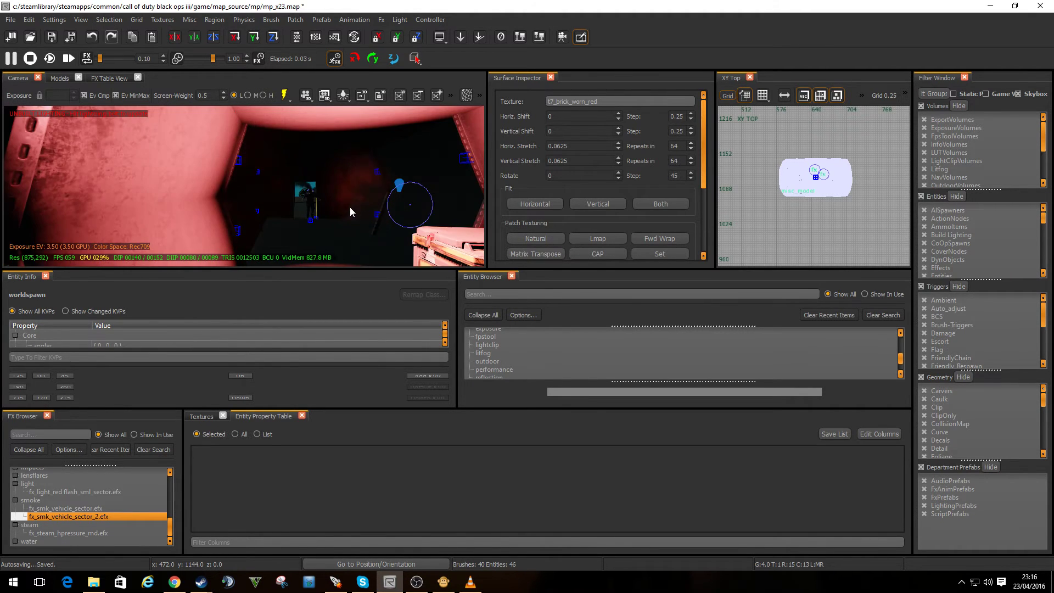
pyautogui.moveTo(358, 192); pyautogui.dragTo(328, 197, button='right')
pyautogui.keyDown('shift'); pyautogui.click(364, 186); pyautogui.keyUp('shift')
pyautogui.press('BackSpace')
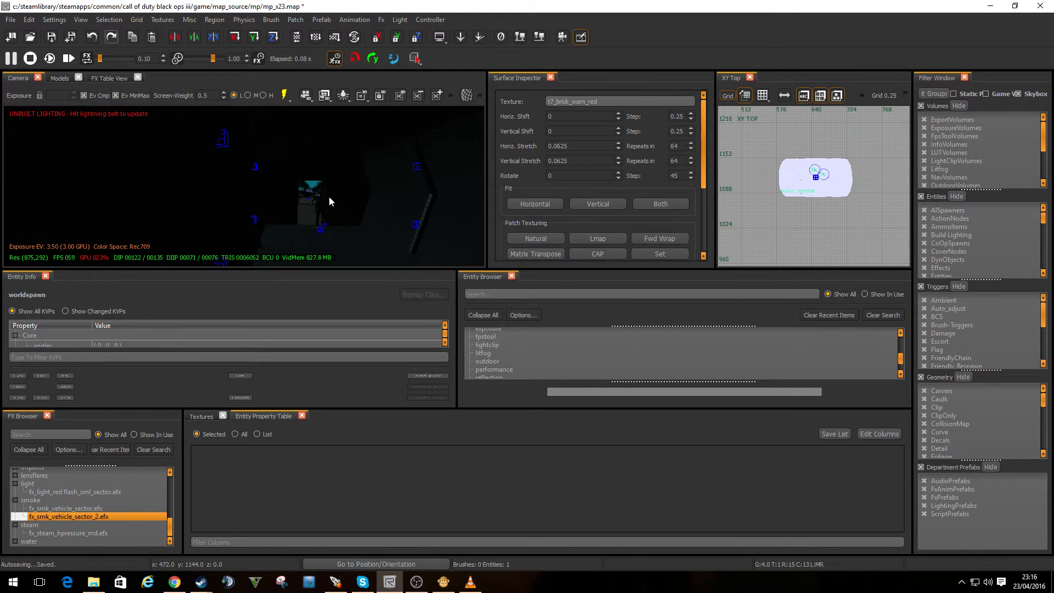
pyautogui.scroll(-6, 327, 200)
pyautogui.scroll(3, 308, 205)
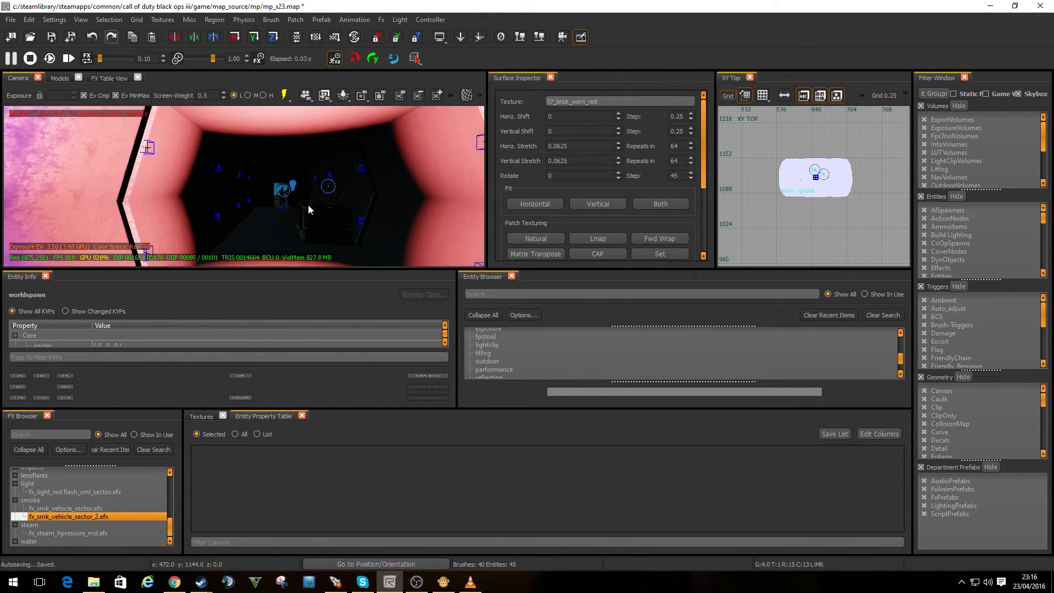
pyautogui.scroll(5, 308, 204)
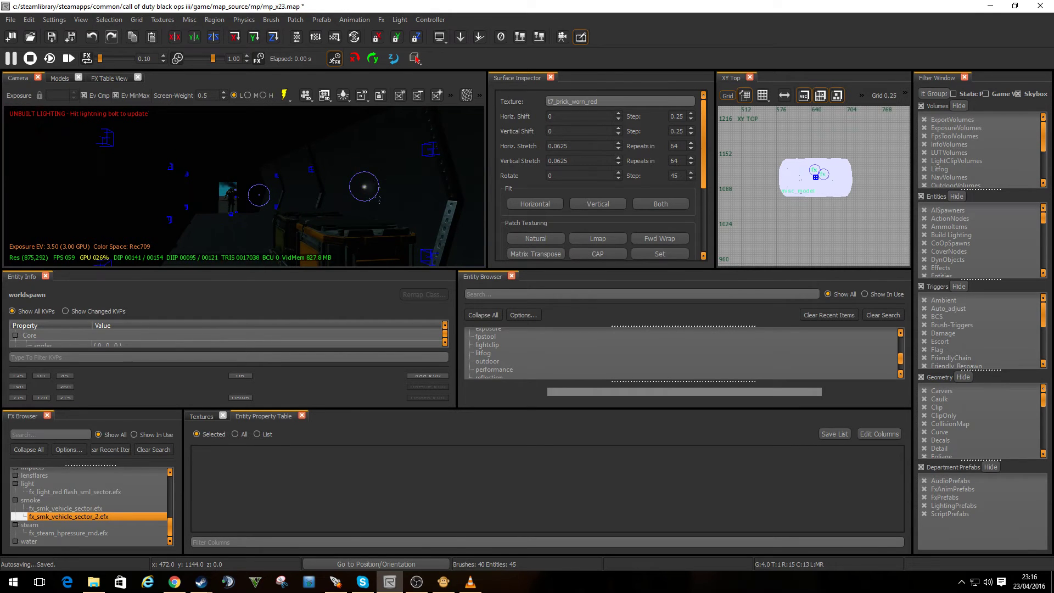
pyautogui.moveTo(308, 205); pyautogui.dragTo(319, 211, button='right')
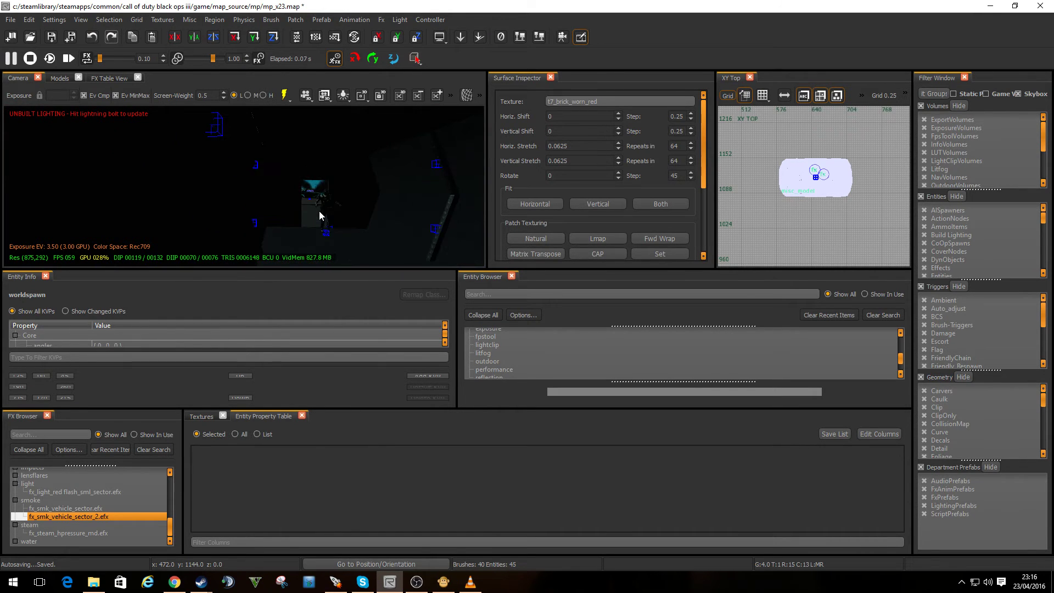
pyautogui.scroll(-2, 321, 209)
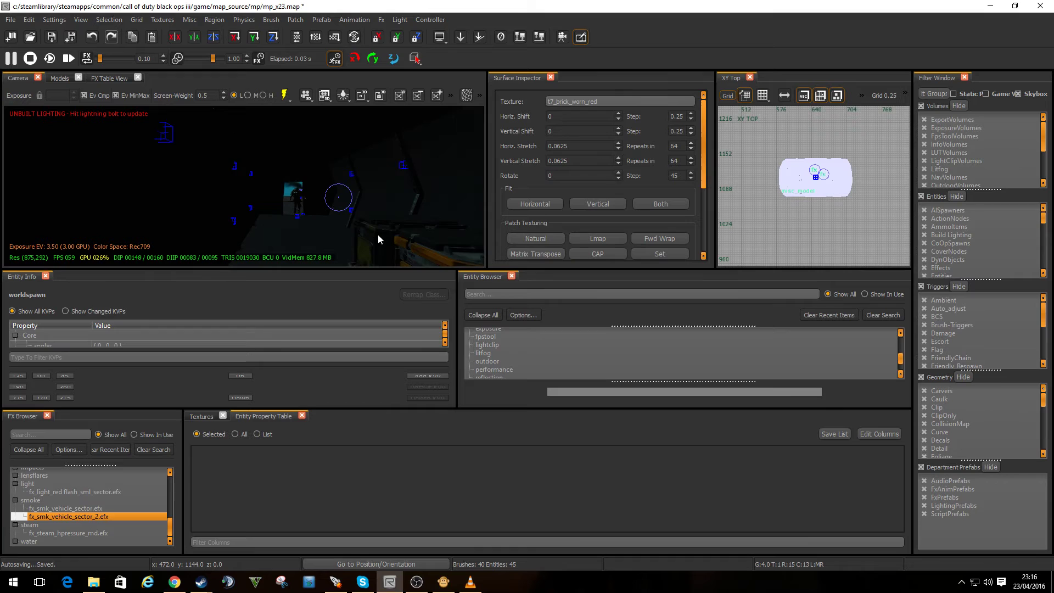
# - Expand the Build category of the entity list and select its light entity
pyautogui.click(499, 342)
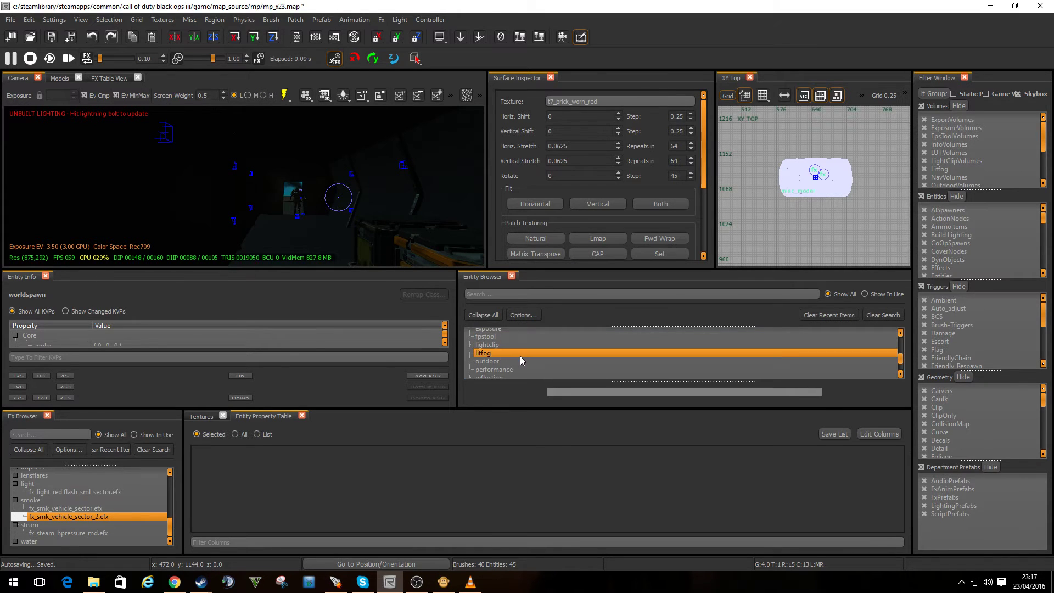
pyautogui.scroll(2, 520, 355)
pyautogui.click(522, 353)
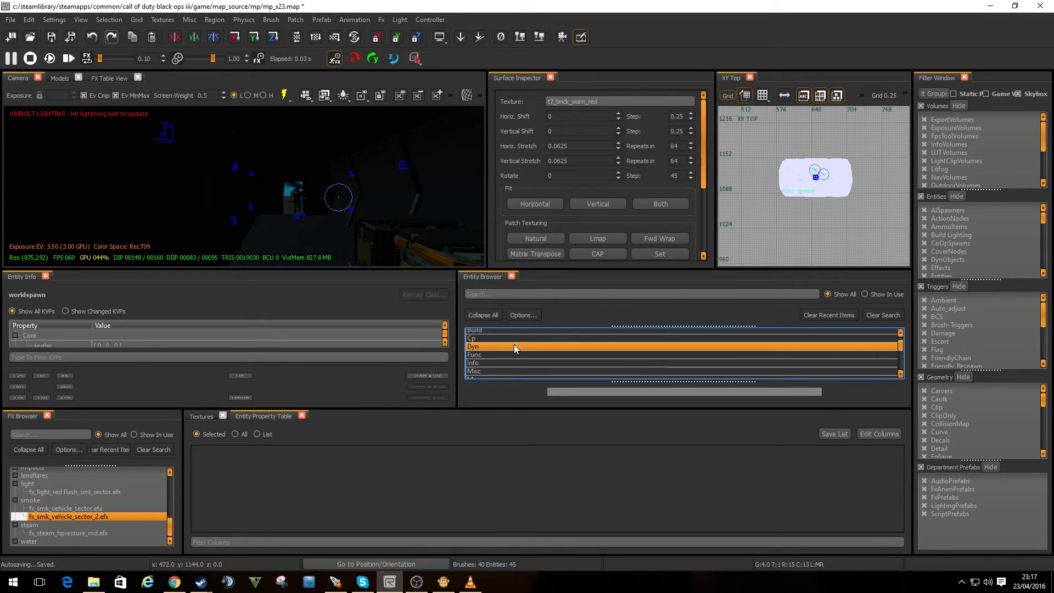
pyautogui.scroll(5, 512, 347)
pyautogui.doubleClick(496, 357)
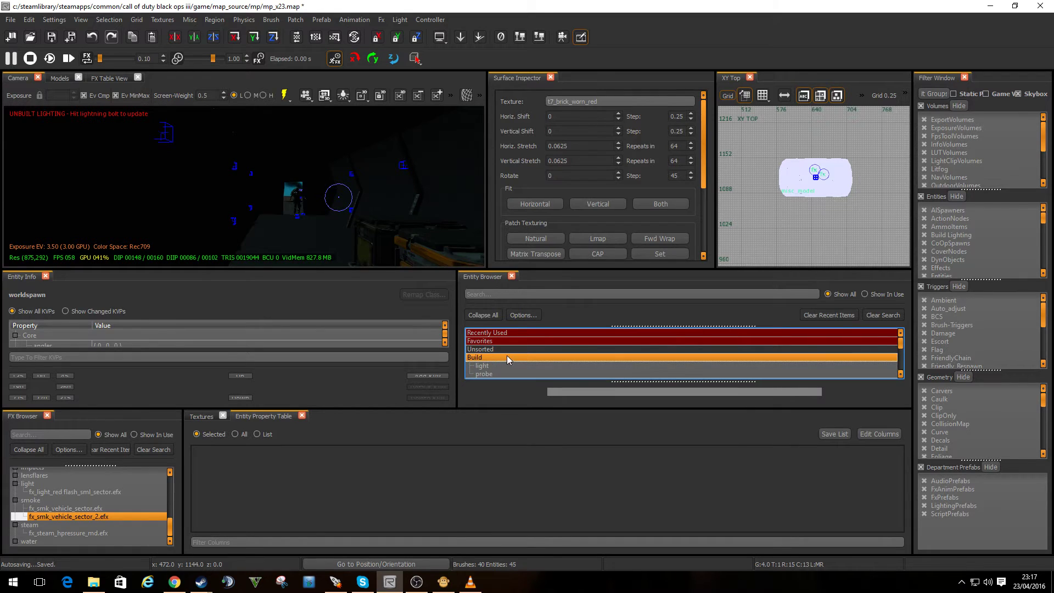
pyautogui.click(490, 365)
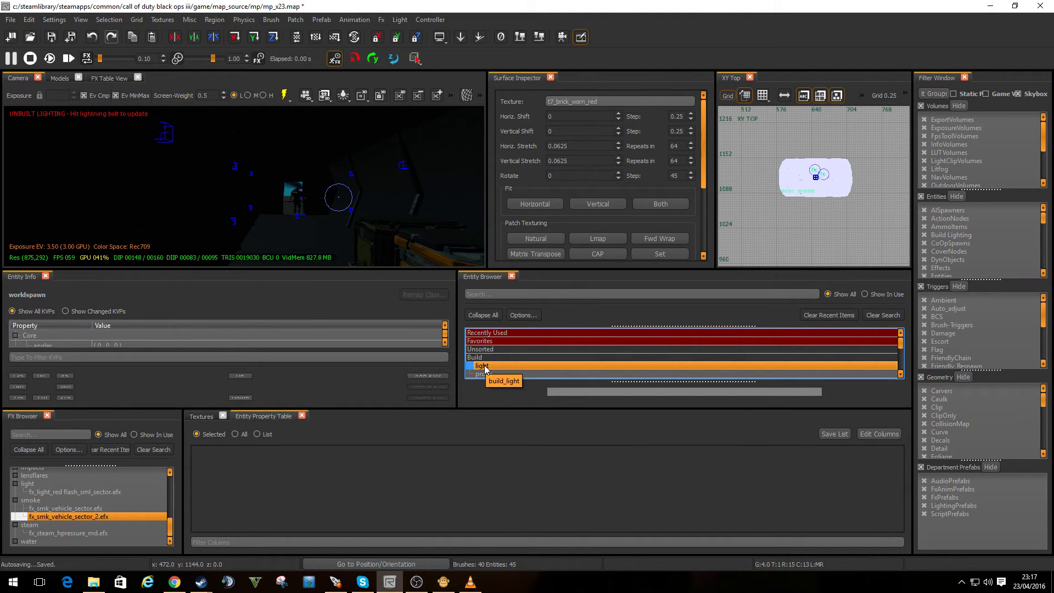
# - Place a build_light in the corridor beside the crates at about X 520, Y -188, Z 104
pyautogui.scroll(-7, 783, 221)
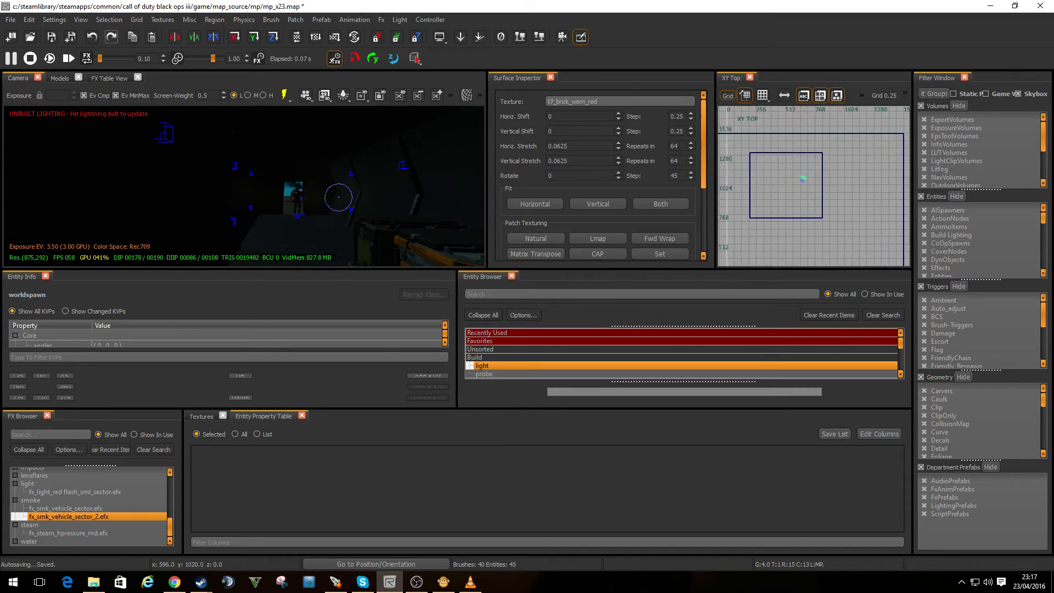
pyautogui.scroll(6, 785, 240)
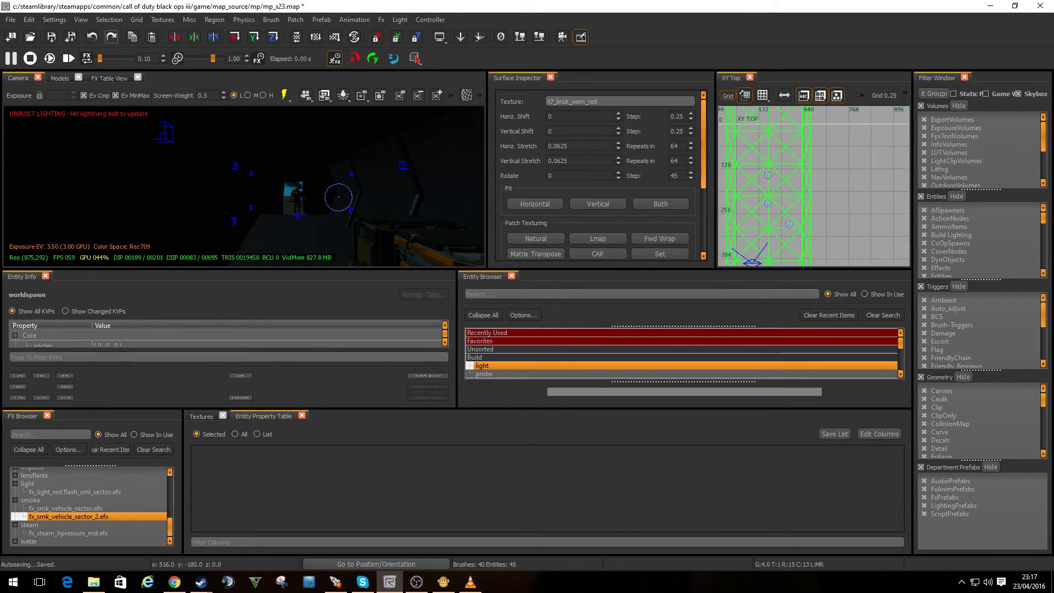
pyautogui.moveTo(505, 365); pyautogui.dragTo(759, 174)
pyautogui.moveTo(337, 191)
pyautogui.mouseDown()
pyautogui.moveTo(313, 207)
pyautogui.moveTo(287, 193)
pyautogui.moveTo(368, 175)
pyautogui.moveTo(363, 212)
pyautogui.moveTo(292, 196)
pyautogui.moveTo(309, 173)
pyautogui.moveTo(362, 198)
pyautogui.moveTo(316, 199)
pyautogui.moveTo(351, 169)
pyautogui.moveTo(330, 220)
pyautogui.moveTo(284, 219)
pyautogui.moveTo(308, 186)
pyautogui.moveTo(329, 193)
pyautogui.moveTo(328, 174)
pyautogui.moveTo(325, 186)
pyautogui.mouseUp()
pyautogui.press('Escape')
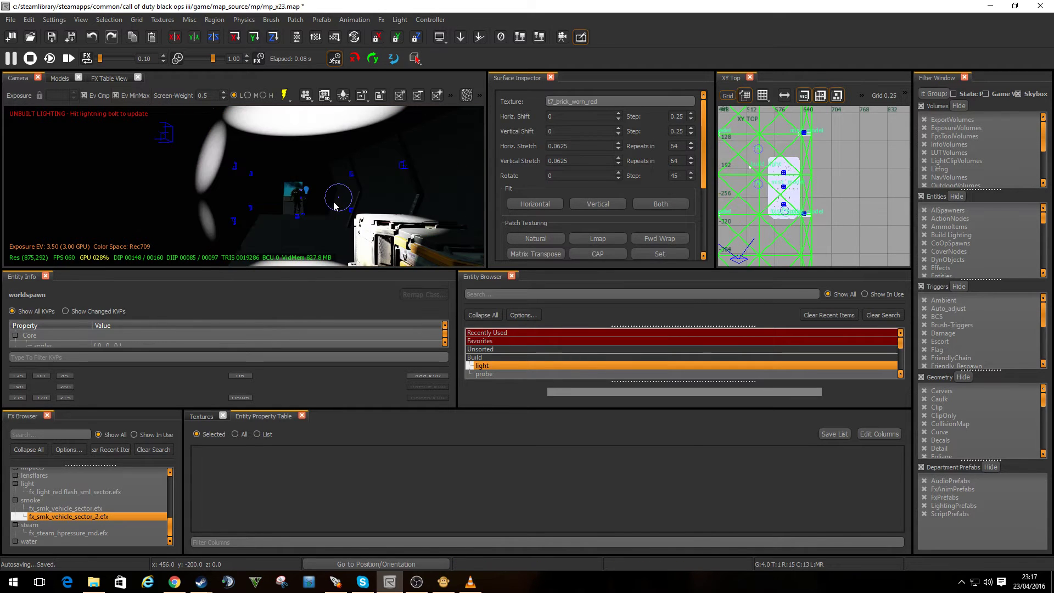
# - Set the new corridor light's colour to green, RGB 48, 187, 68, and view the lit crates
pyautogui.click(306, 191)
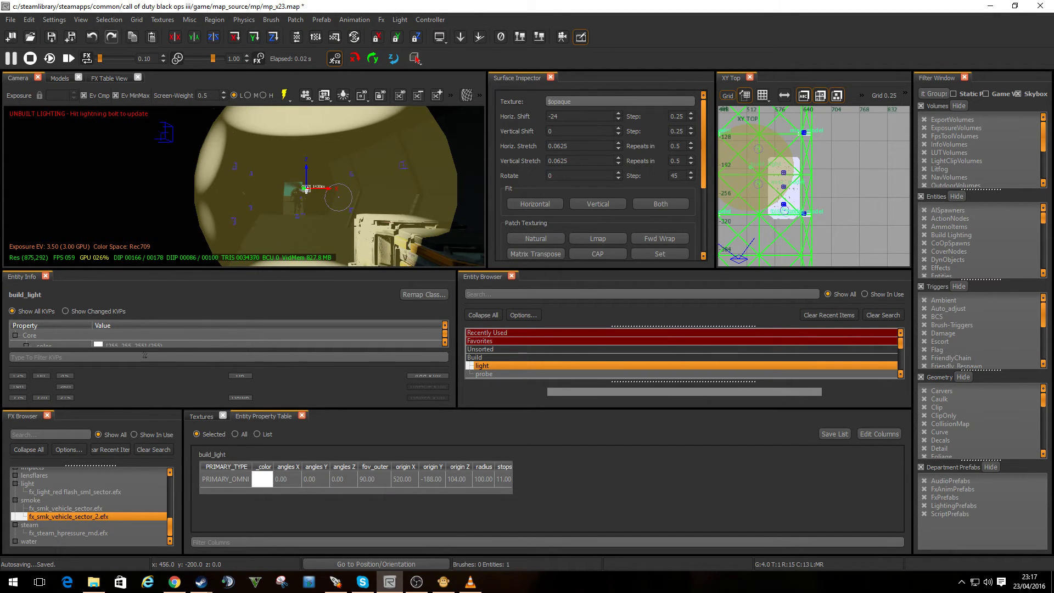
pyautogui.scroll(-1, 179, 338)
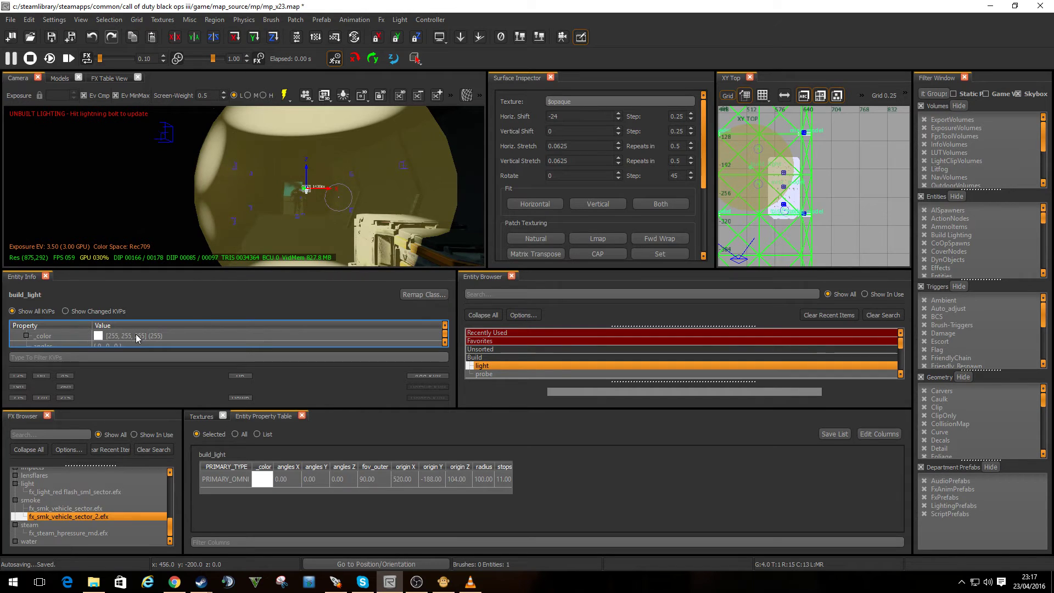
pyautogui.click(405, 335)
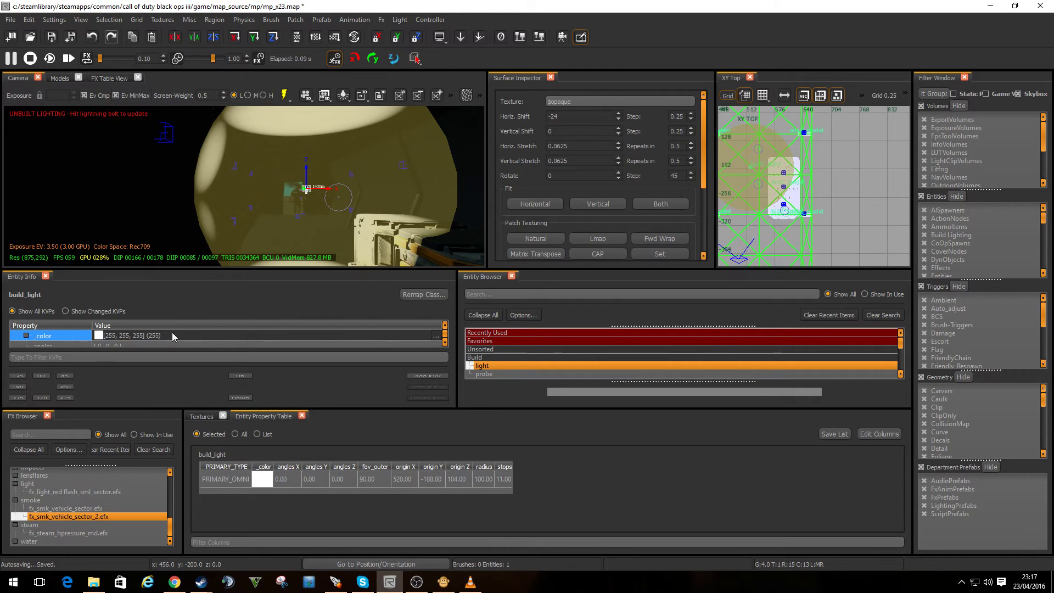
pyautogui.click(435, 335)
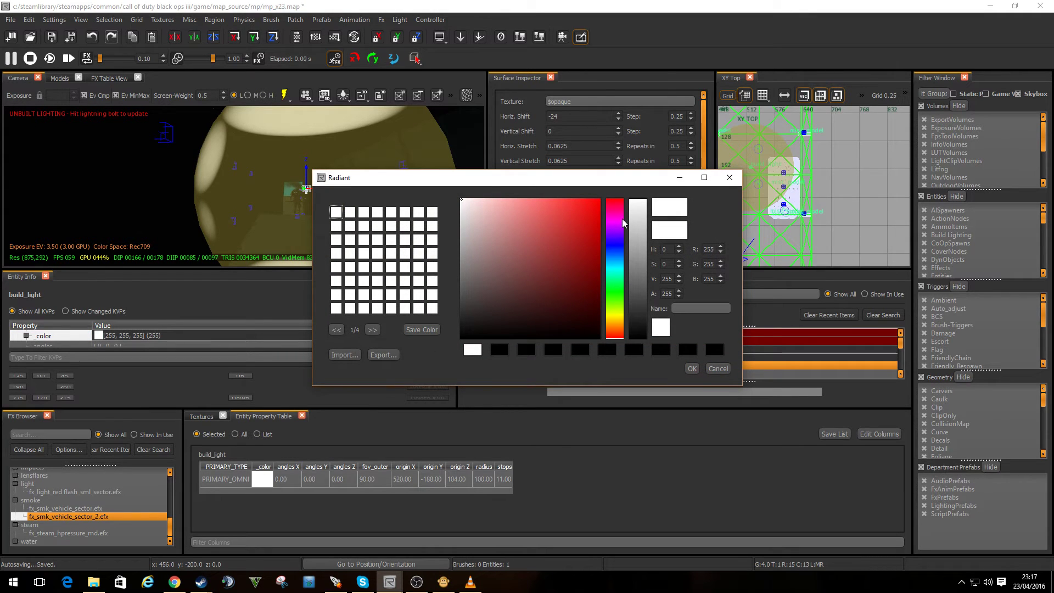
pyautogui.click(614, 287)
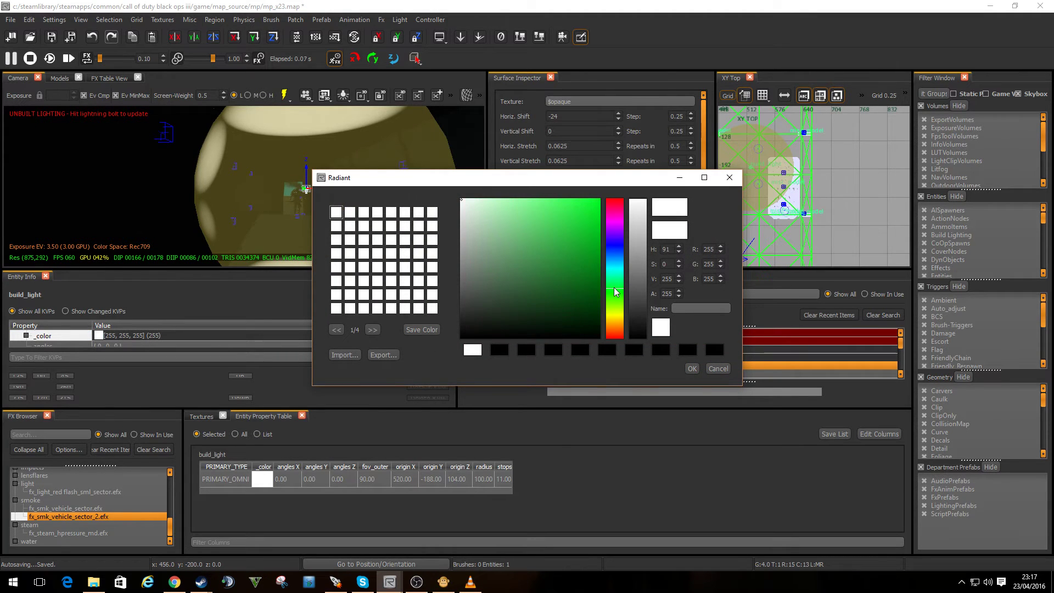
pyautogui.click(562, 235)
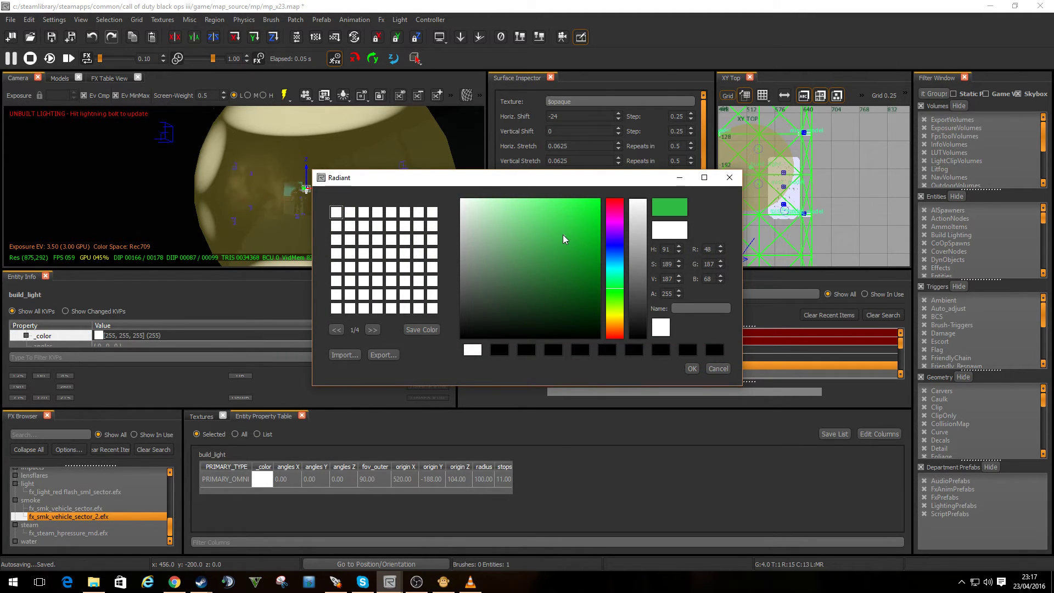
pyautogui.click(689, 367)
pyautogui.press('Escape')
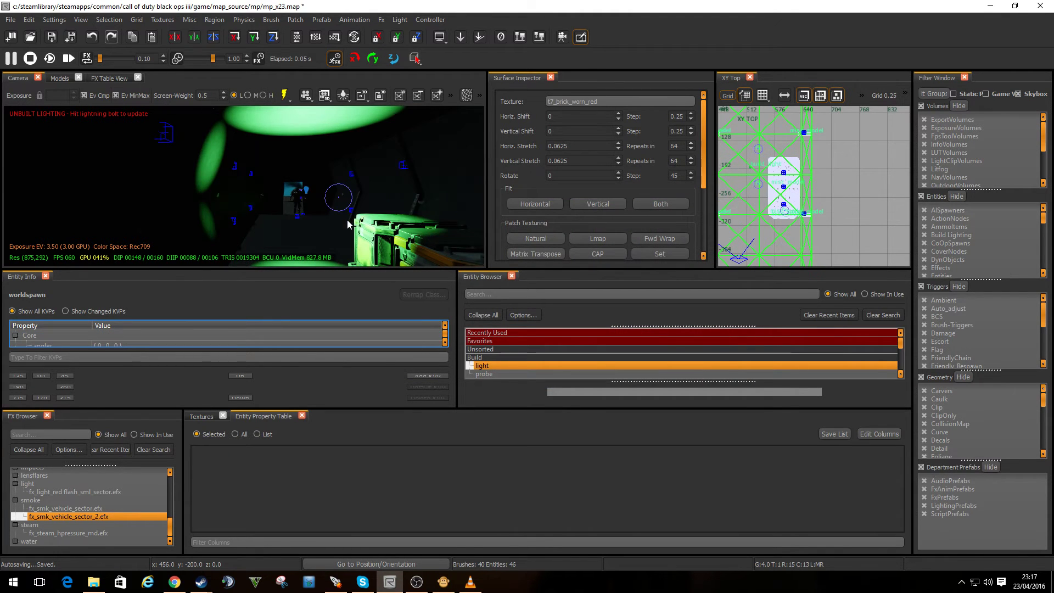
pyautogui.moveTo(347, 220); pyautogui.dragTo(321, 221, button='right')
pyautogui.scroll(-3, 327, 208)
pyautogui.scroll(2, 325, 209)
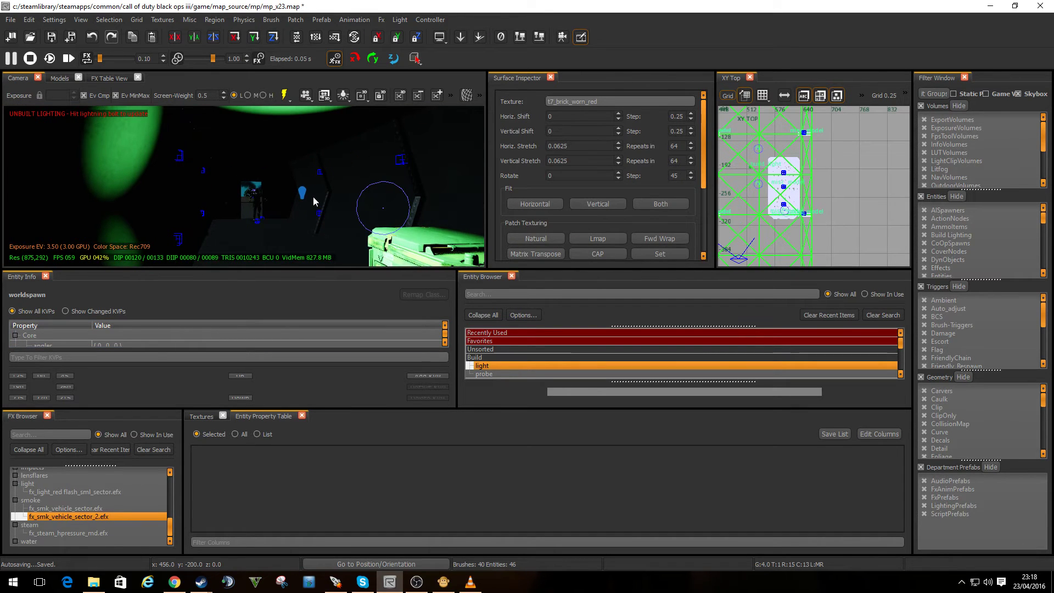
# - Select the green corridor light and close the FX Browser, Entity Property Table and Textures panels to enlarge its property list
pyautogui.click(302, 191)
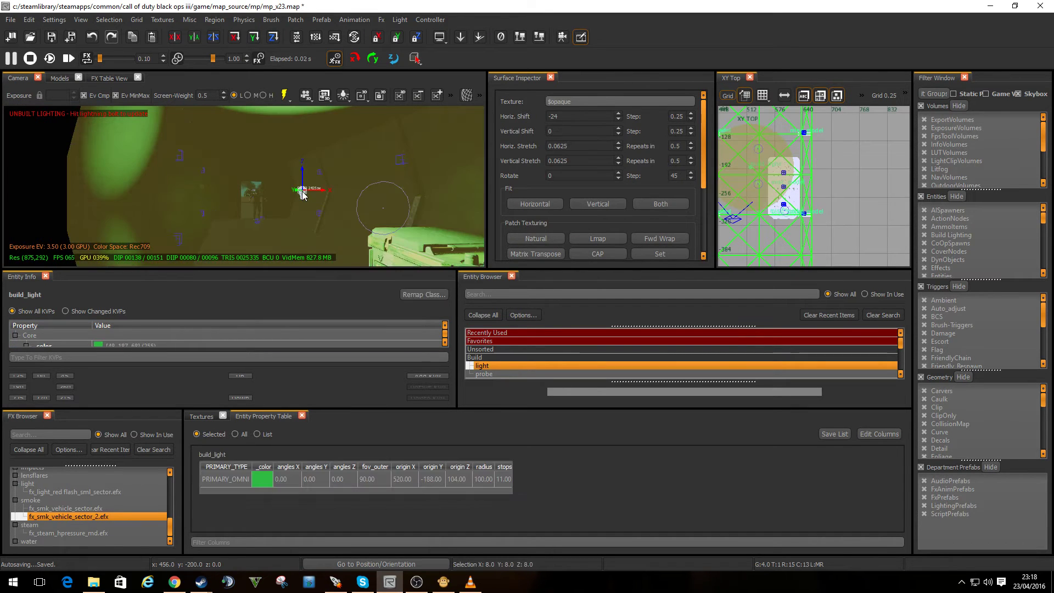
pyautogui.click(48, 416)
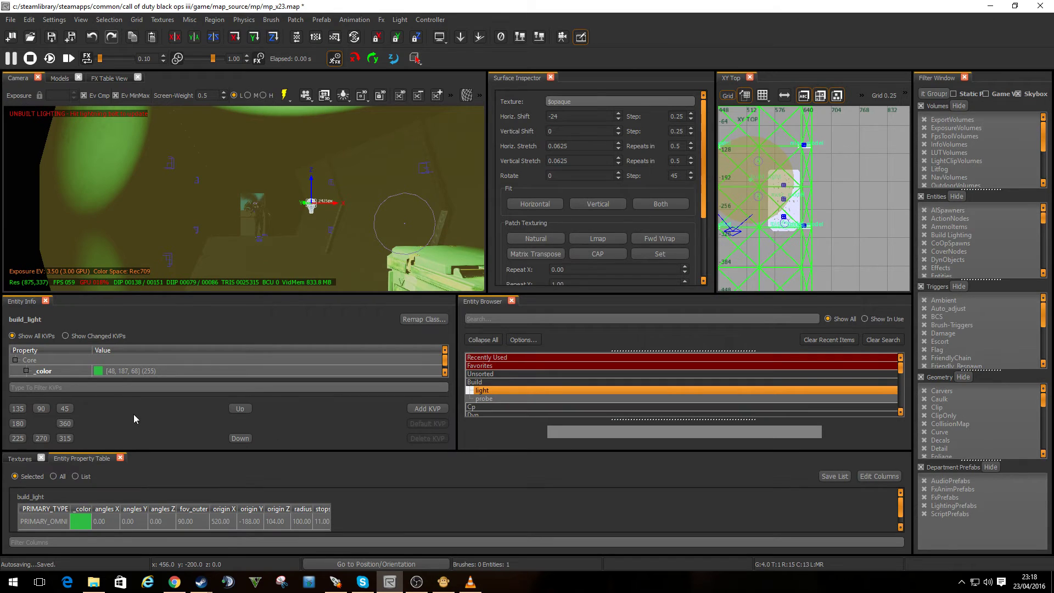
pyautogui.scroll(-5, 210, 357)
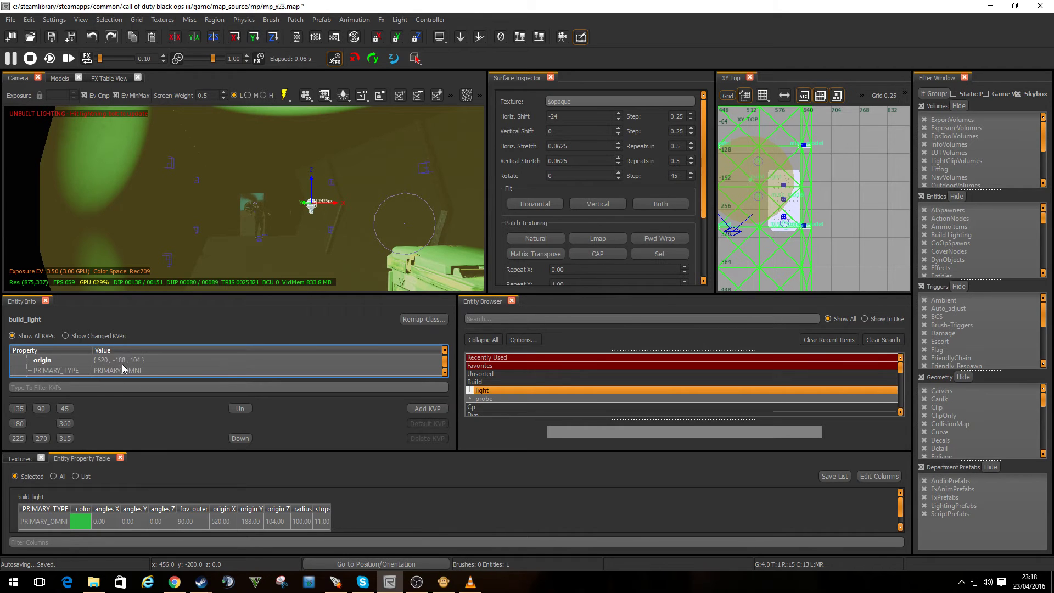
pyautogui.scroll(-2, 120, 360)
pyautogui.click(121, 458)
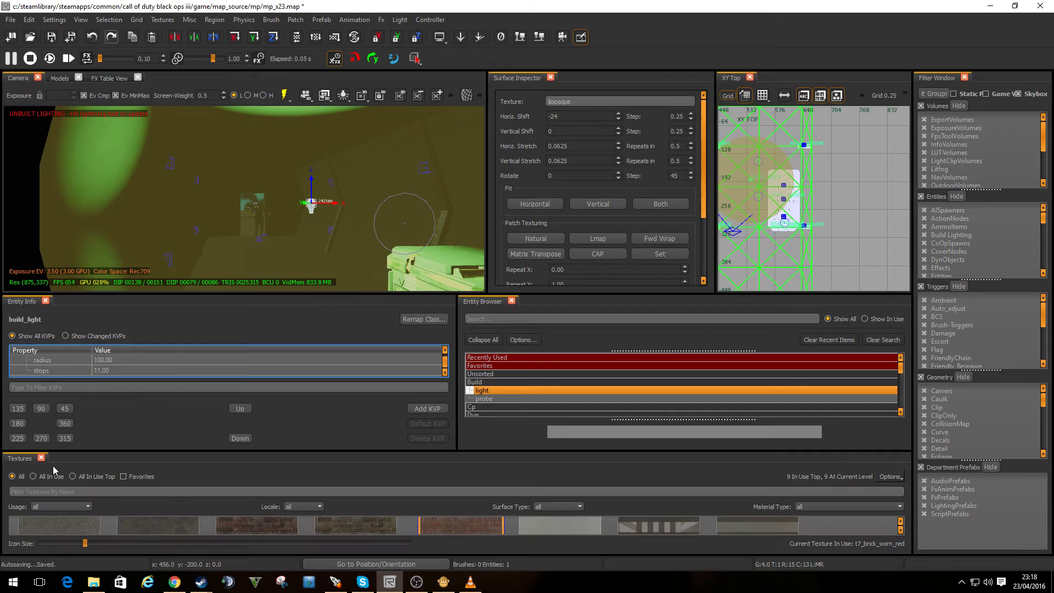
pyautogui.click(41, 459)
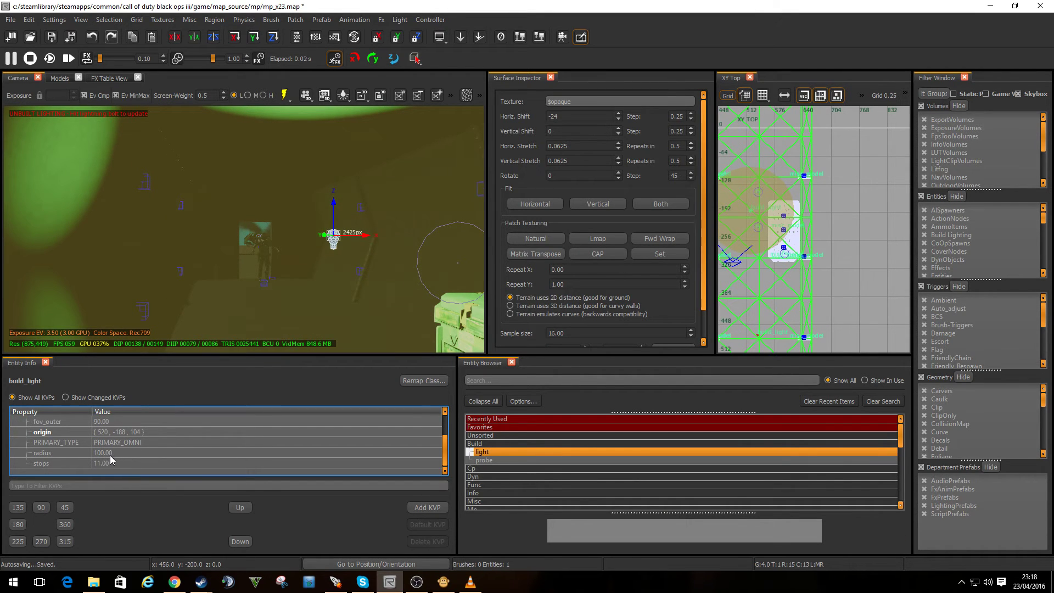
# - Set the green corridor light's radius to 200 and deselect it
pyautogui.doubleClick(98, 453)
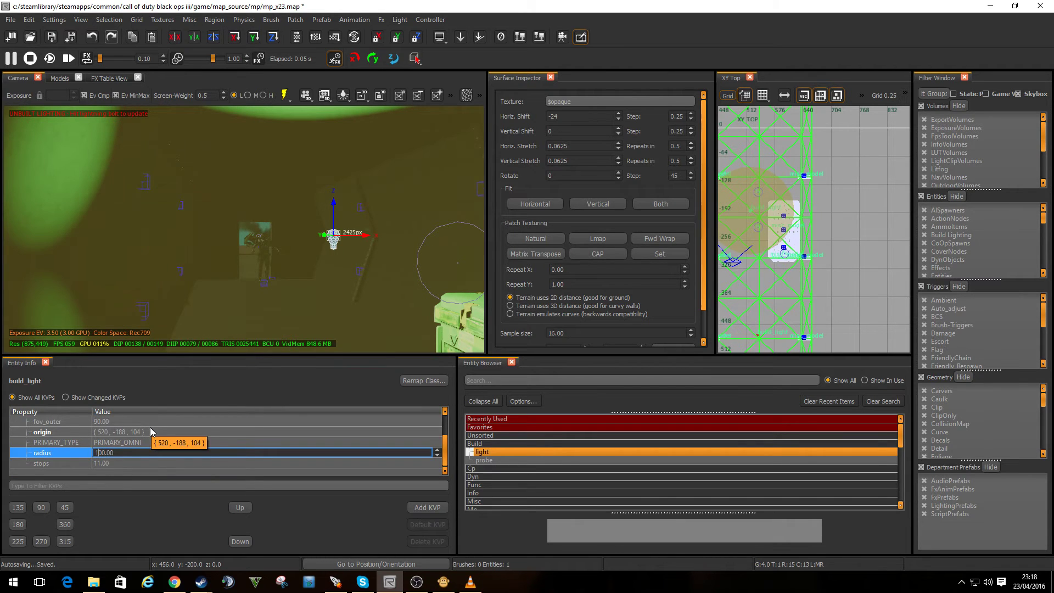
pyautogui.press('BackSpace')
pyautogui.write('2')
pyautogui.press('Return')
pyautogui.press('Escape')
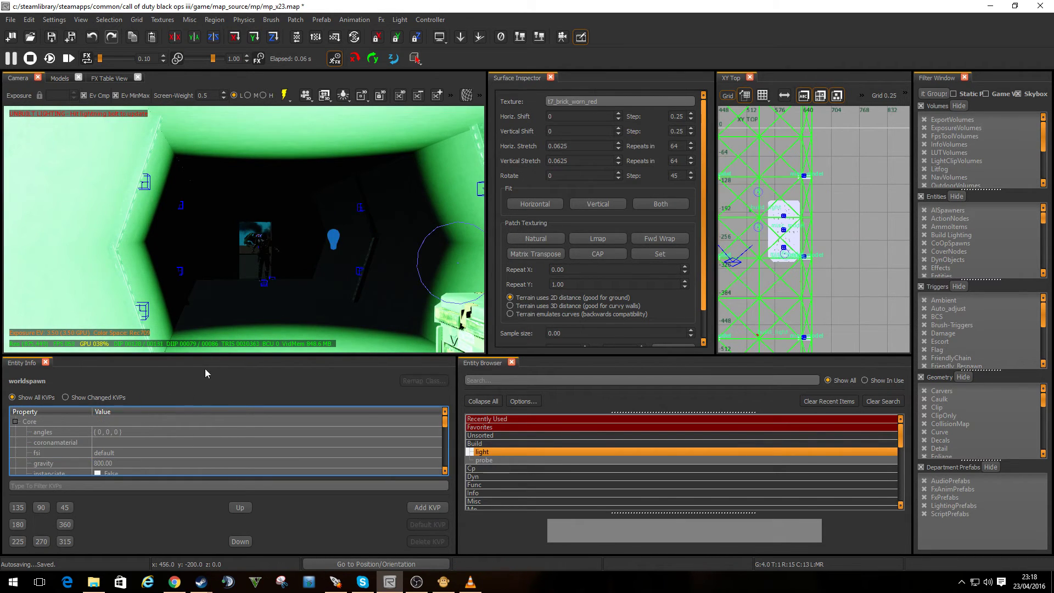
# - Duplicate the red corridor light and place the copy past the crates at about X 512, Y -68, Z 108
pyautogui.scroll(-3, 246, 282)
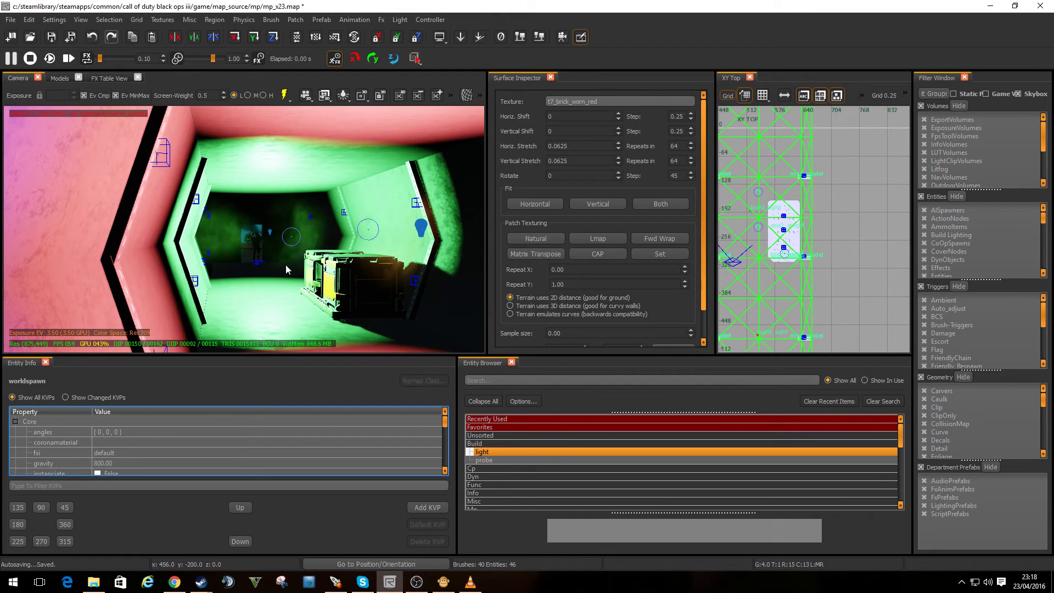
pyautogui.moveTo(309, 225); pyautogui.dragTo(310, 110, button='right')
pyautogui.moveTo(325, 201)
pyautogui.mouseDown(button='right')
pyautogui.moveTo(428, 201)
pyautogui.moveTo(319, 201)
pyautogui.mouseUp(button='right')
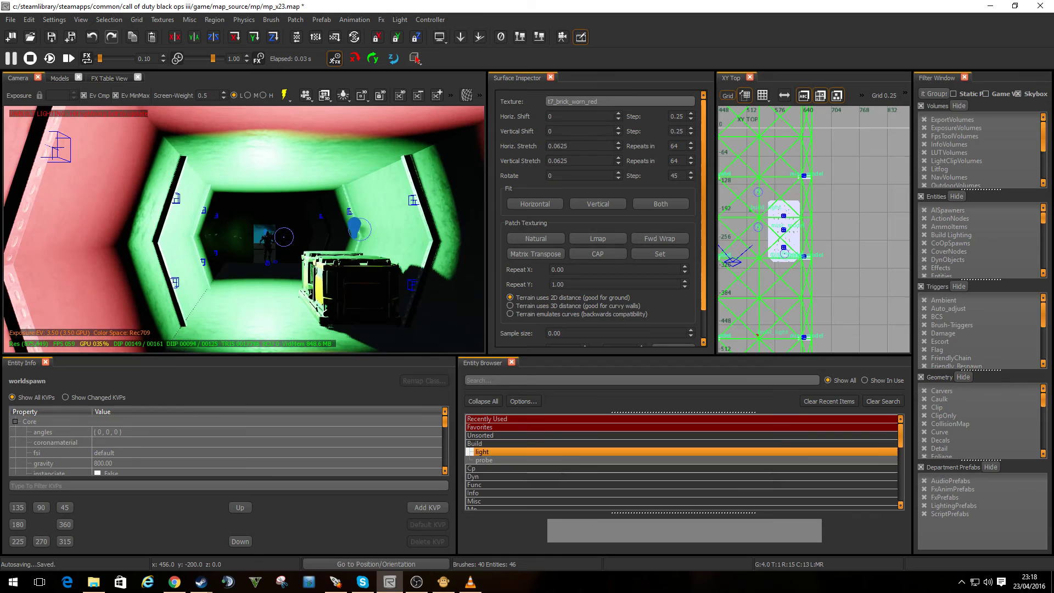
pyautogui.scroll(2, 329, 219)
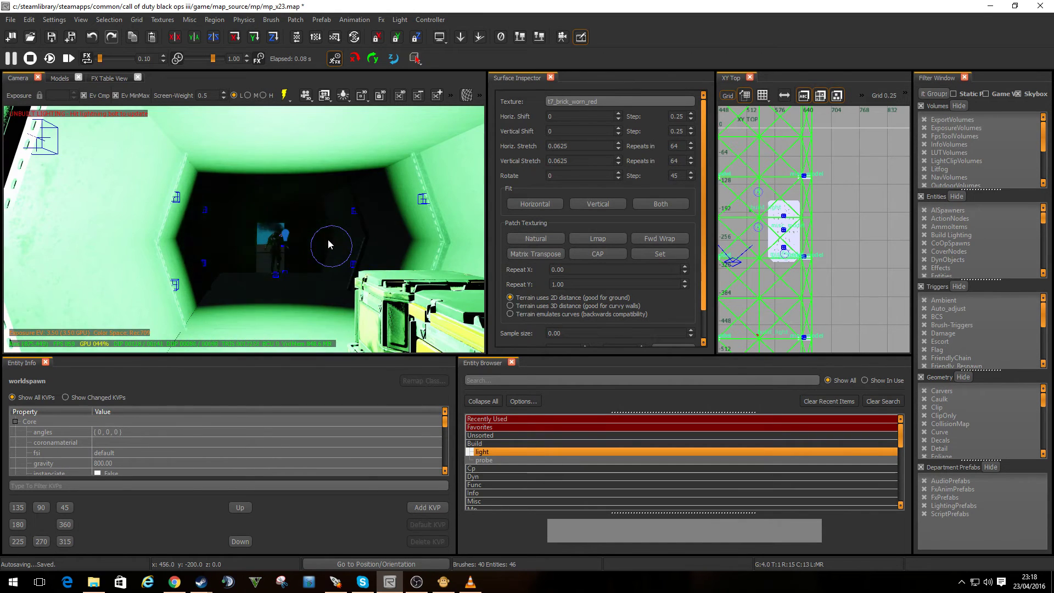
pyautogui.scroll(-2, 328, 239)
pyautogui.click(358, 230)
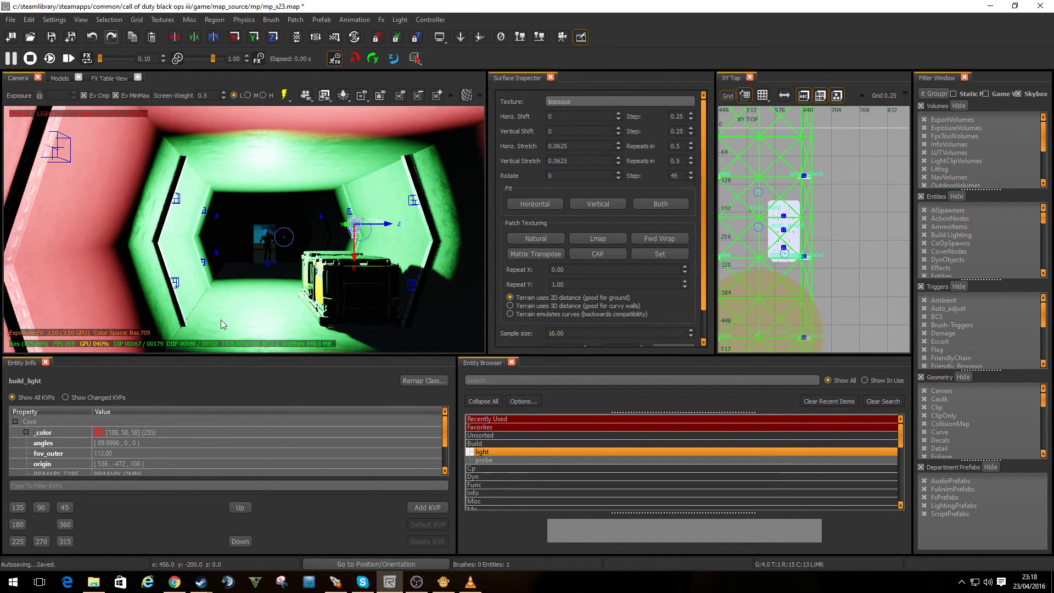
pyautogui.scroll(2, 277, 272)
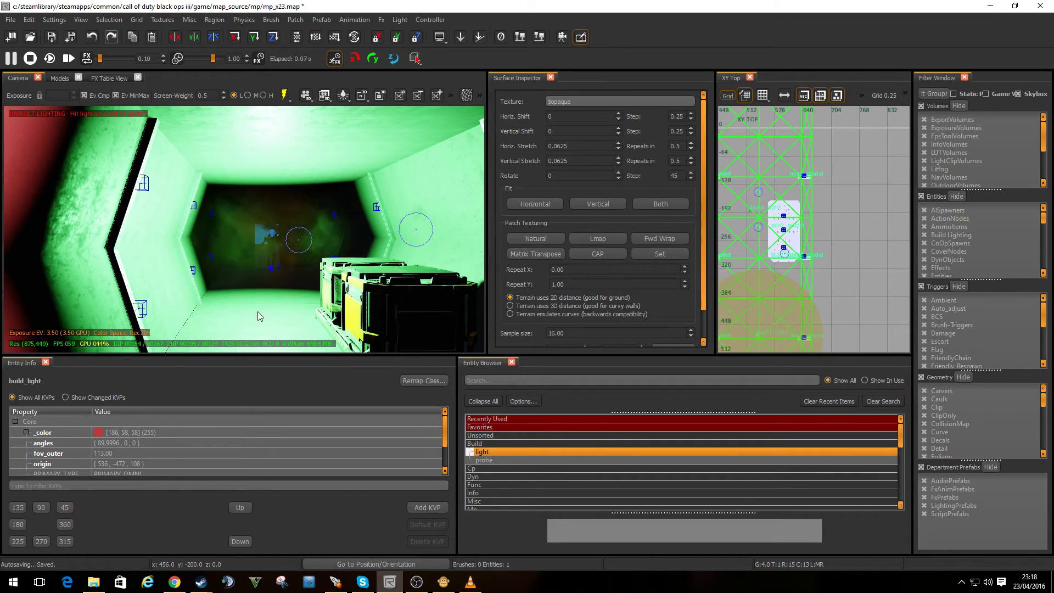
pyautogui.moveTo(757, 332); pyautogui.dragTo(742, 152)
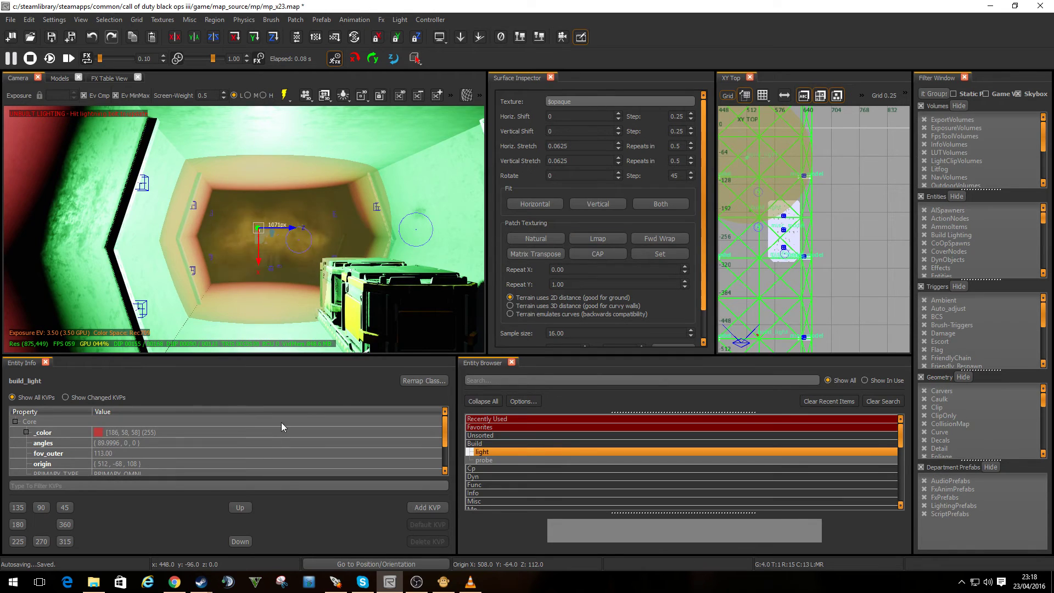
# - Set the duplicated light's colour to yellow, RGB 238, 236, 29
pyautogui.click(184, 433)
pyautogui.click(193, 432)
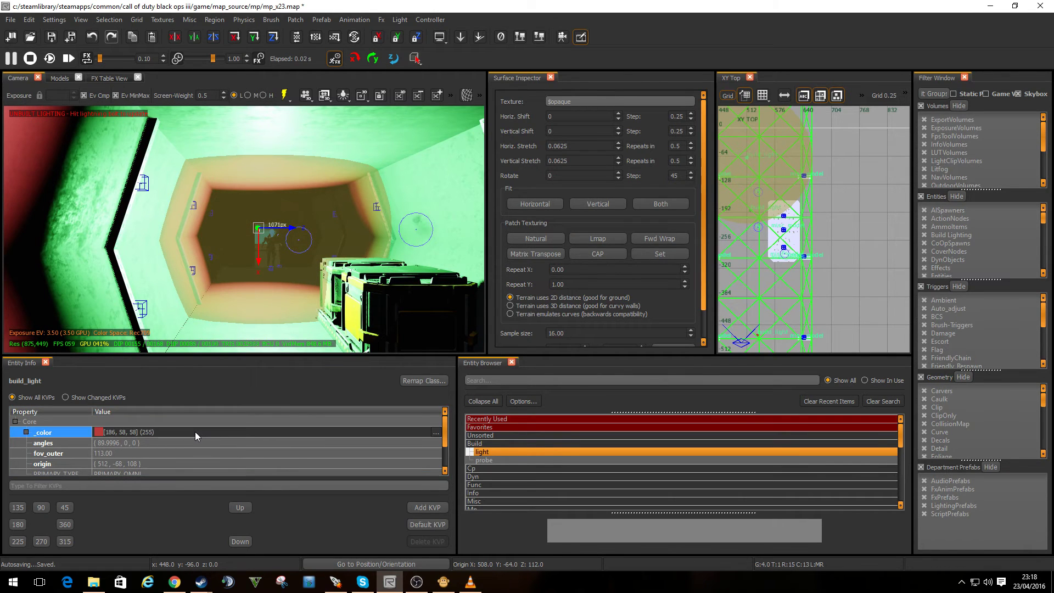
pyautogui.click(436, 432)
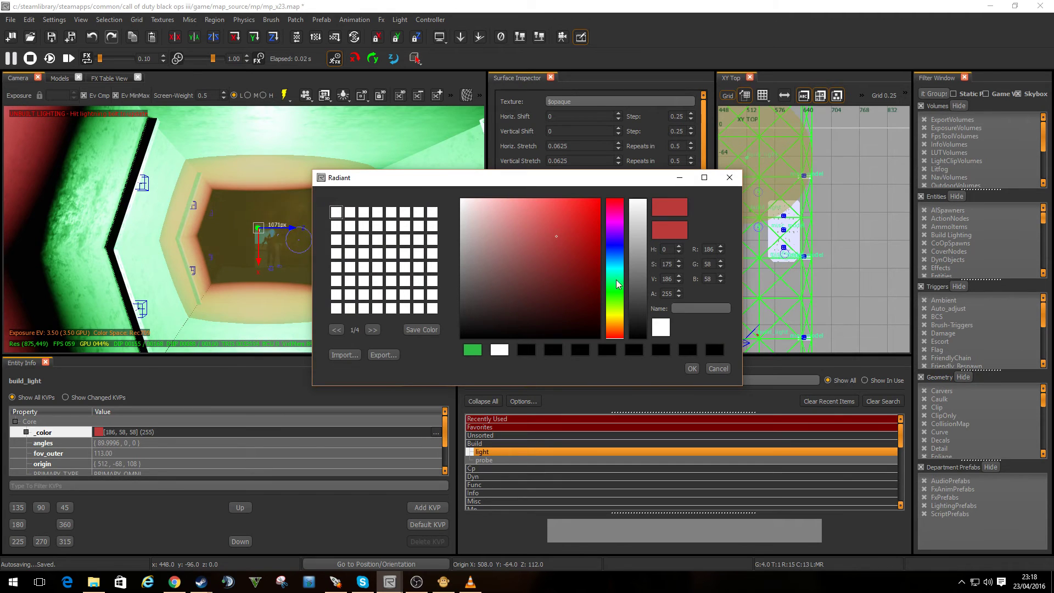
pyautogui.click(611, 316)
pyautogui.click(582, 208)
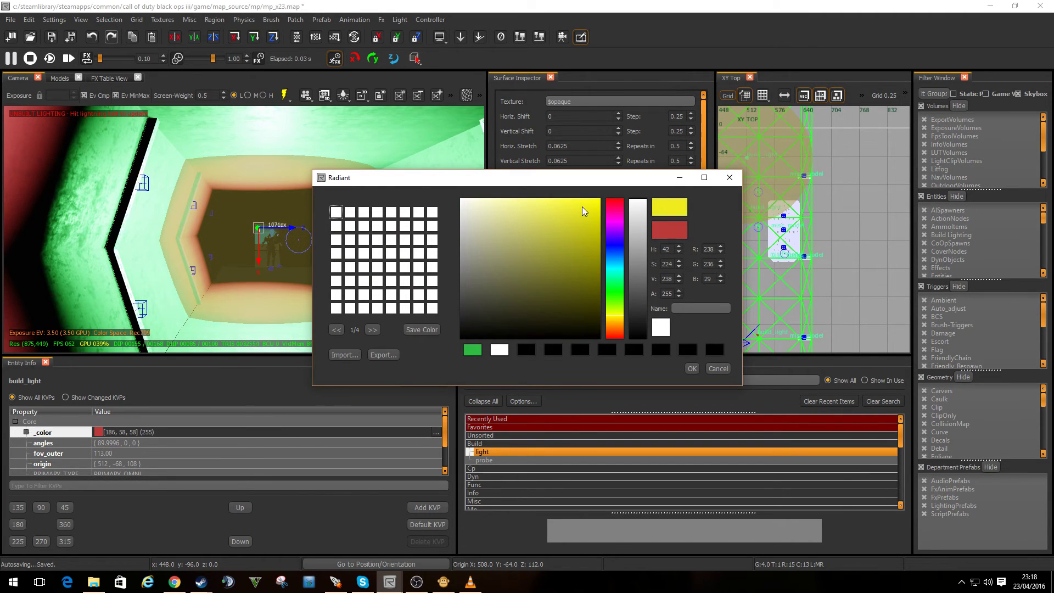
pyautogui.click(690, 368)
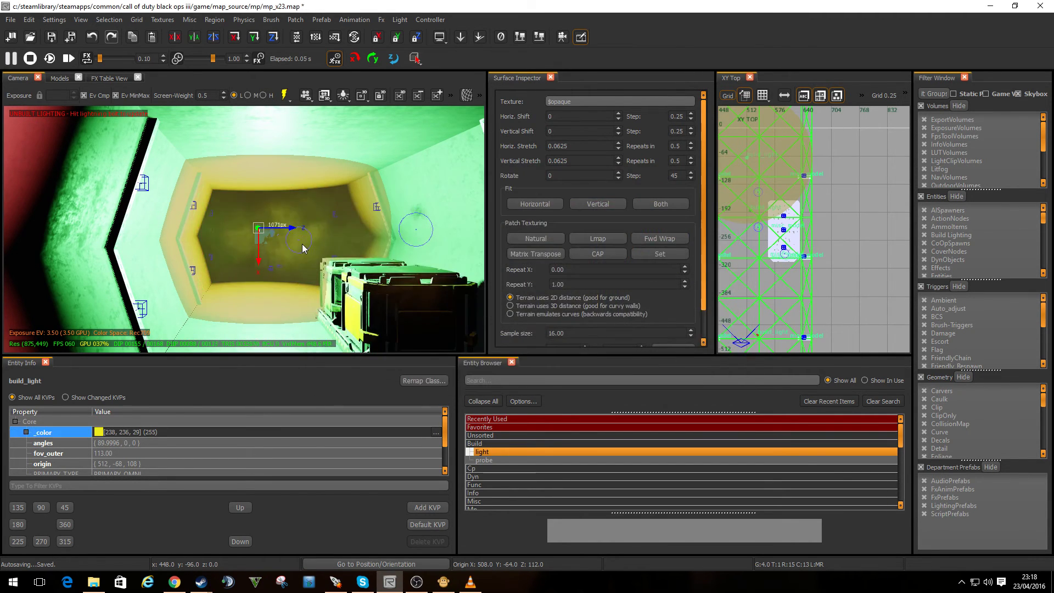
# - Move the yellow light further along the corridor, away from the crates, and deselect it
pyautogui.moveTo(780, 219); pyautogui.dragTo(787, 283, button='right')
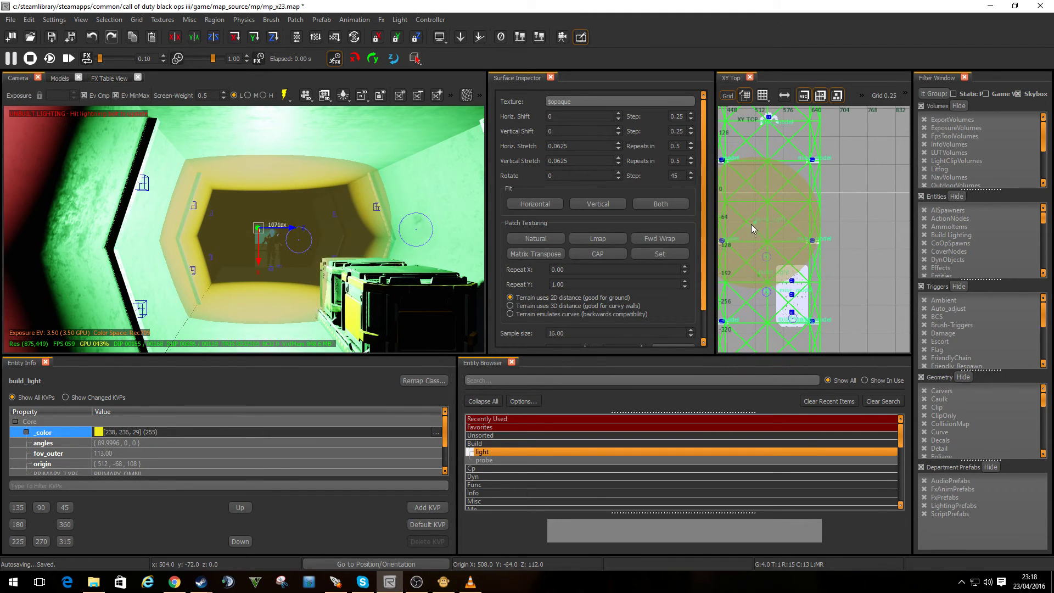
pyautogui.moveTo(761, 235); pyautogui.dragTo(761, 203)
pyautogui.press('Escape')
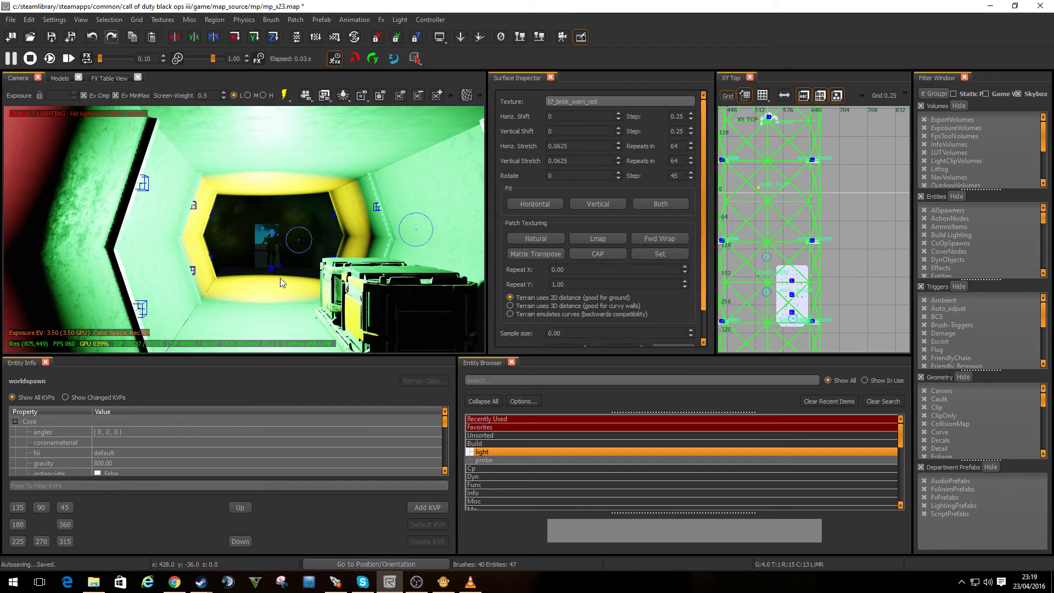
# - Examine the coloured lighting along the corridor and the fire and smoke effects on the car
pyautogui.scroll(2, 279, 285)
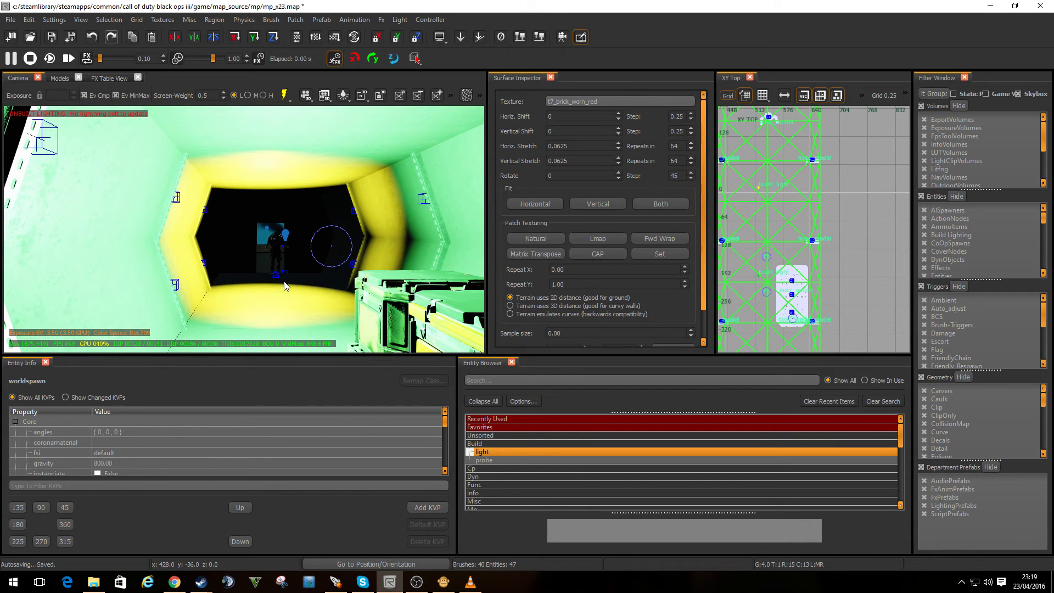
pyautogui.scroll(2, 286, 274)
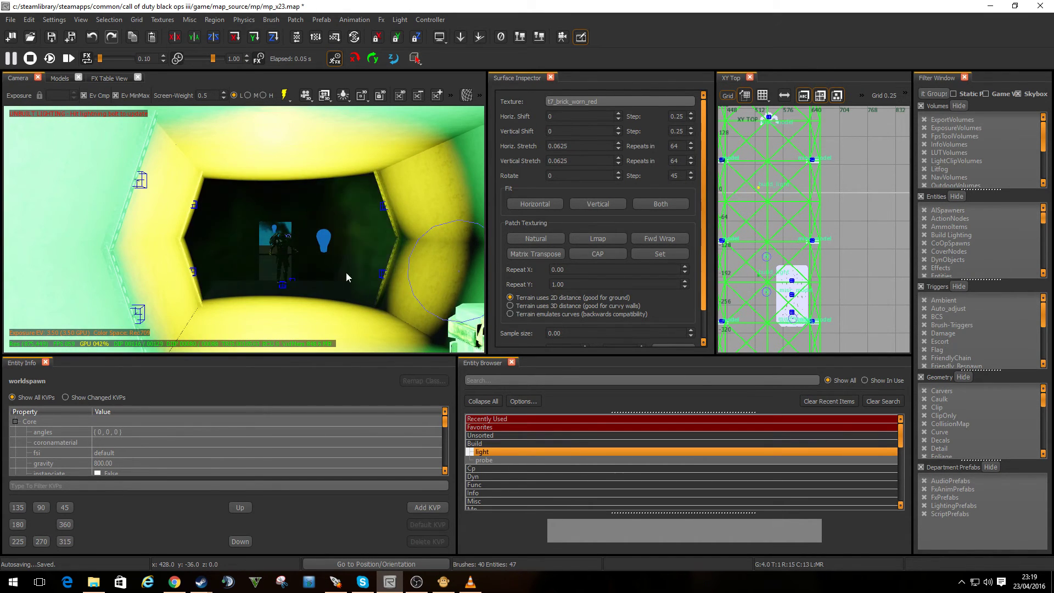
pyautogui.scroll(-2, 347, 247)
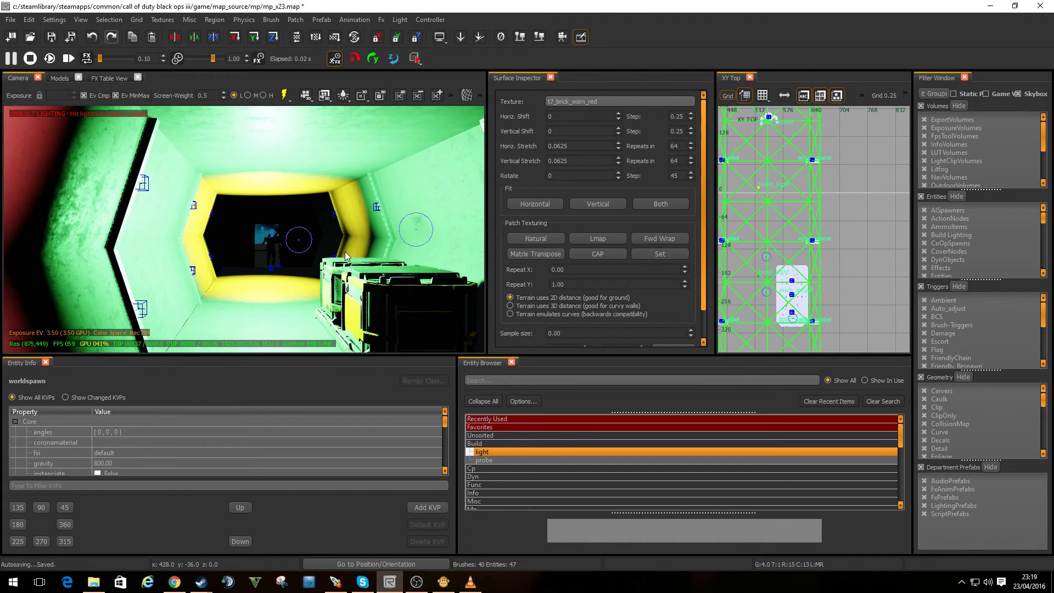
pyautogui.scroll(-3, 345, 258)
pyautogui.scroll(-3, 340, 264)
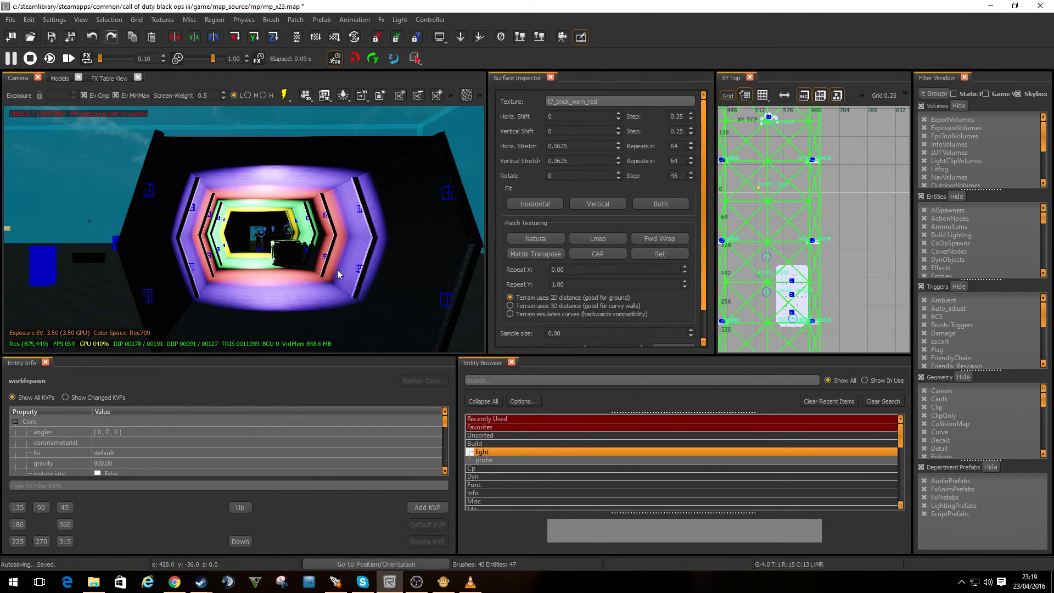
pyautogui.scroll(8, 294, 295)
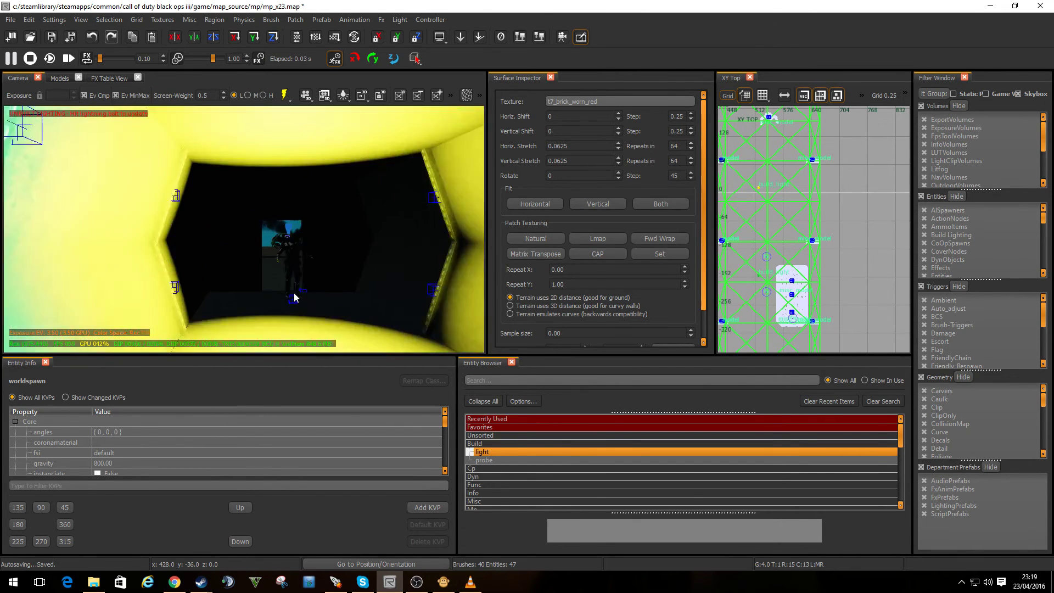
pyautogui.scroll(10, 293, 292)
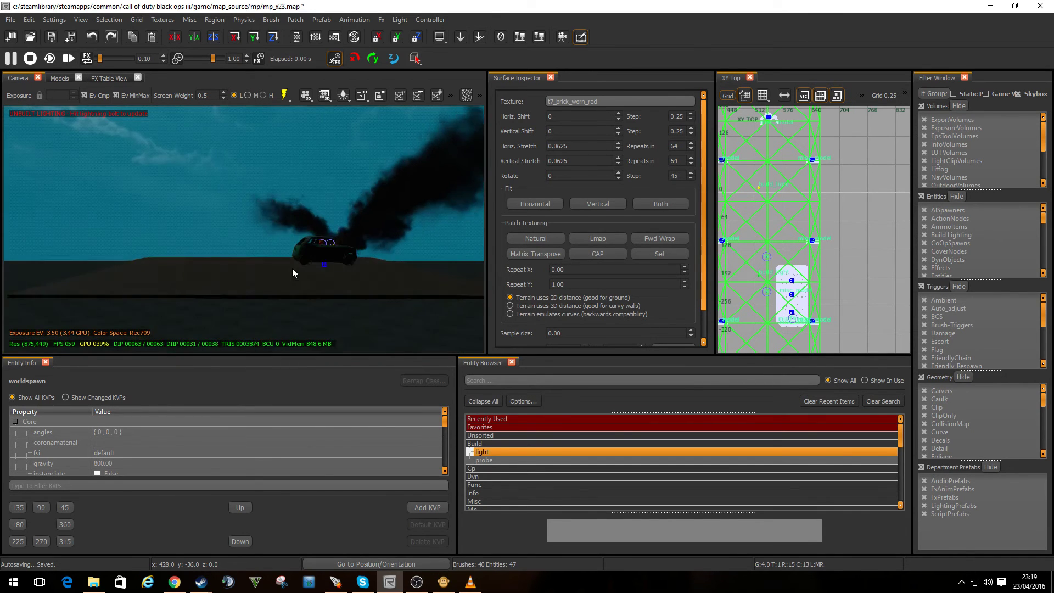
pyautogui.scroll(10, 292, 266)
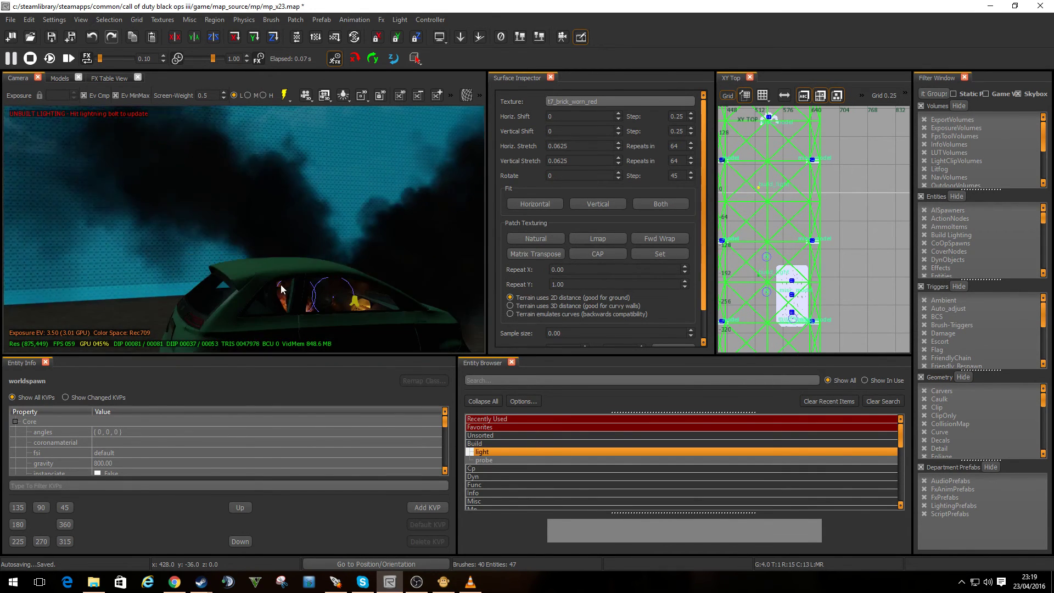
pyautogui.moveTo(231, 286); pyautogui.dragTo(237, 362, button='right')
pyautogui.scroll(8, 297, 294)
pyautogui.scroll(10, 327, 292)
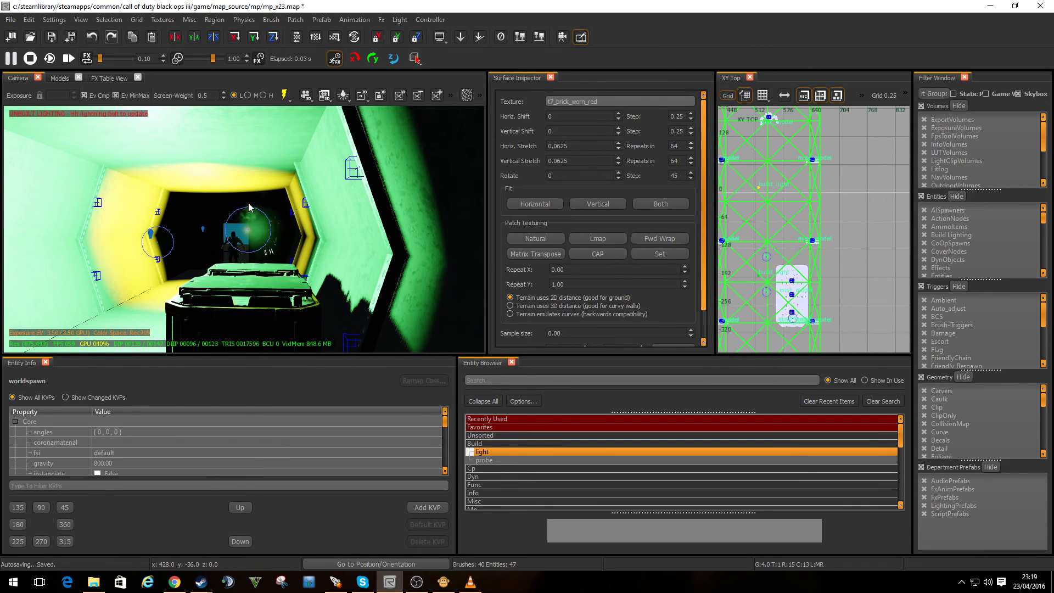
pyautogui.moveTo(338, 241)
pyautogui.mouseDown(button='right')
pyautogui.moveTo(354, 242)
pyautogui.moveTo(327, 251)
pyautogui.moveTo(334, 256)
pyautogui.mouseUp(button='right')
pyautogui.scroll(2, 319, 245)
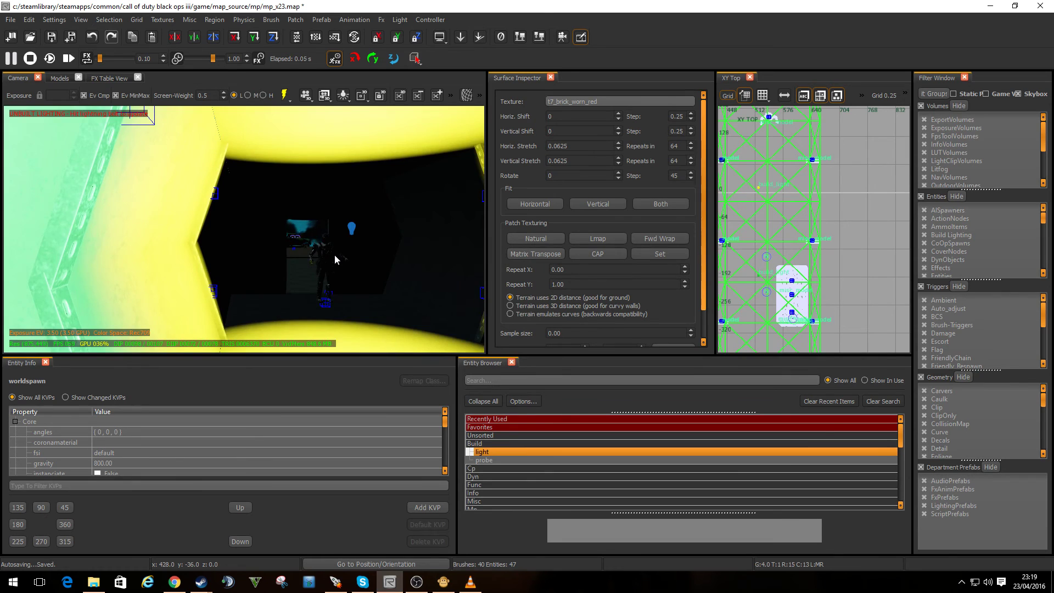
pyautogui.scroll(-4, 334, 256)
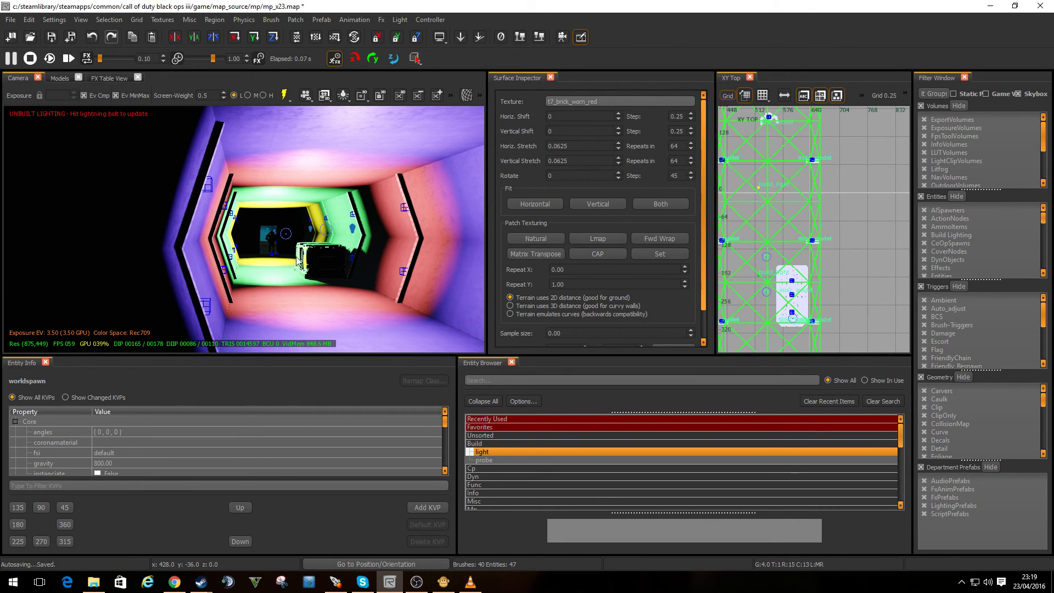
pyautogui.scroll(3, 293, 272)
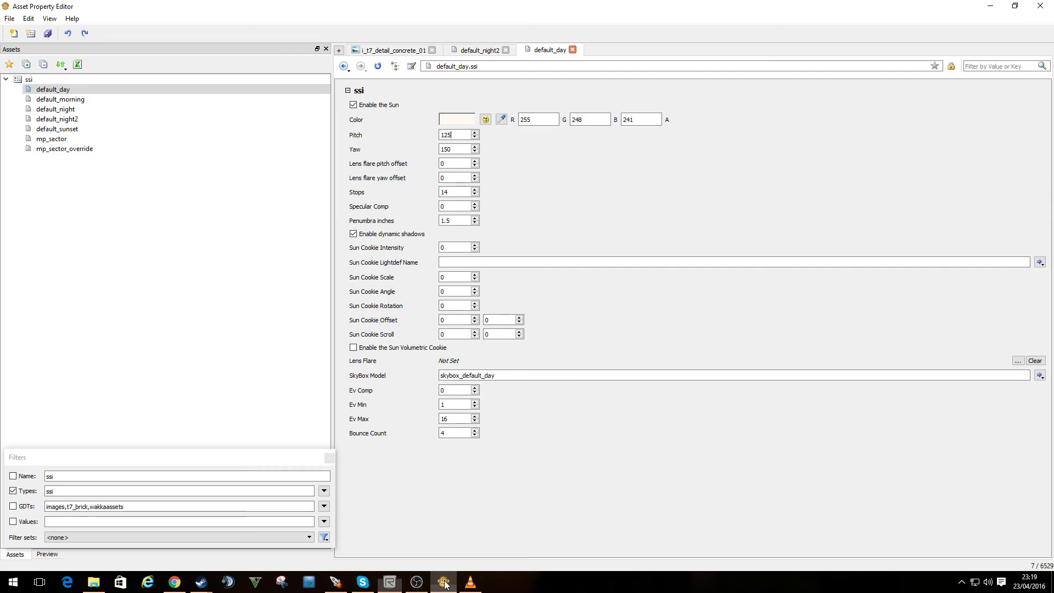
# - Look at the default_day ssi settings in the Asset Property Editor, and return to Radiant to view the coloured corridor lighting
pyautogui.click(444, 582)
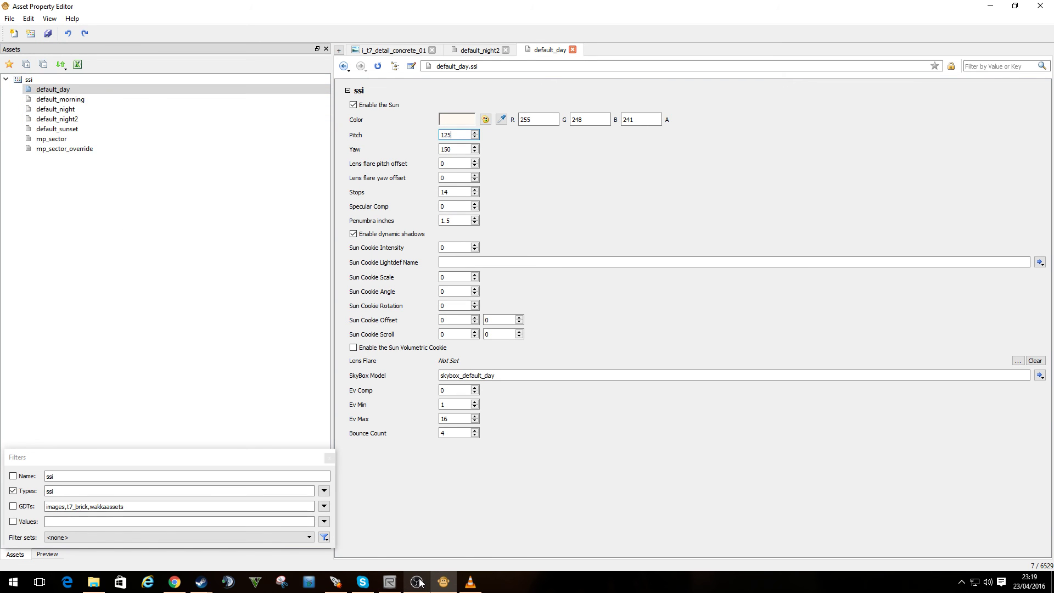
pyautogui.click(389, 581)
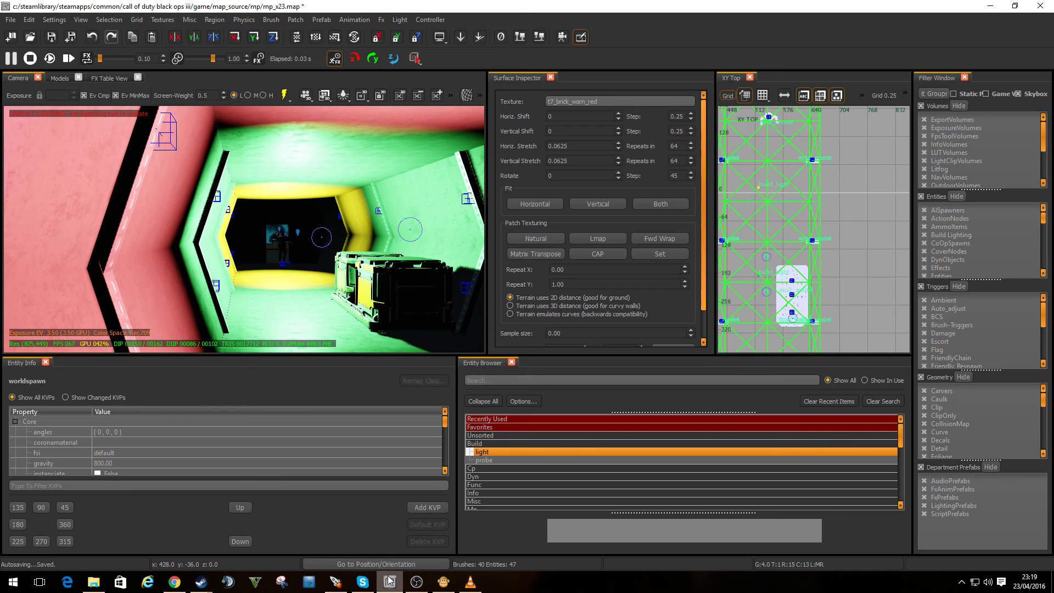
pyautogui.moveTo(276, 263); pyautogui.dragTo(196, 284, button='right')
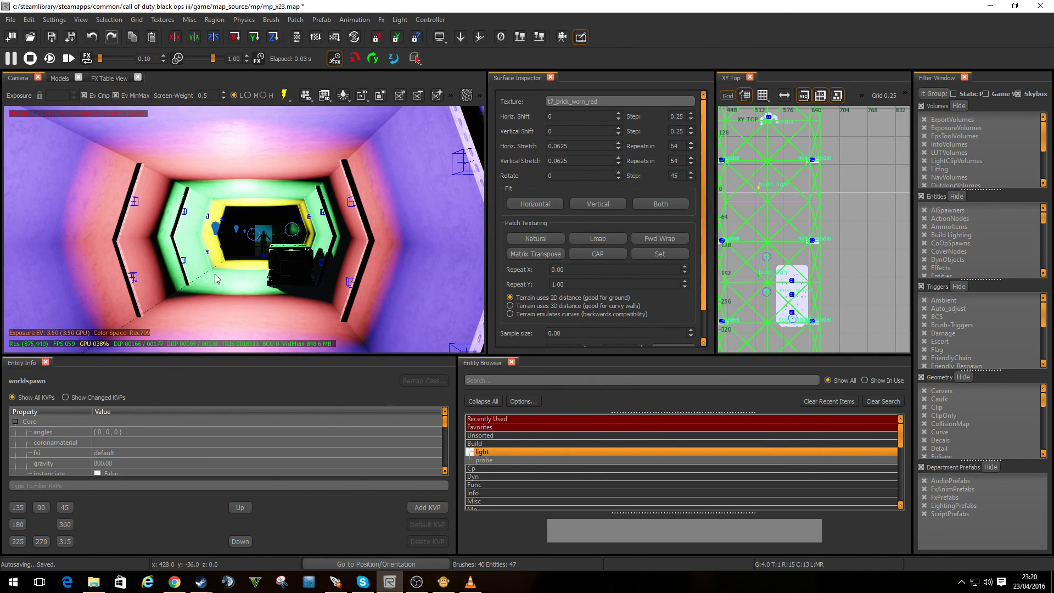
pyautogui.scroll(2, 216, 272)
pyautogui.scroll(4, 250, 270)
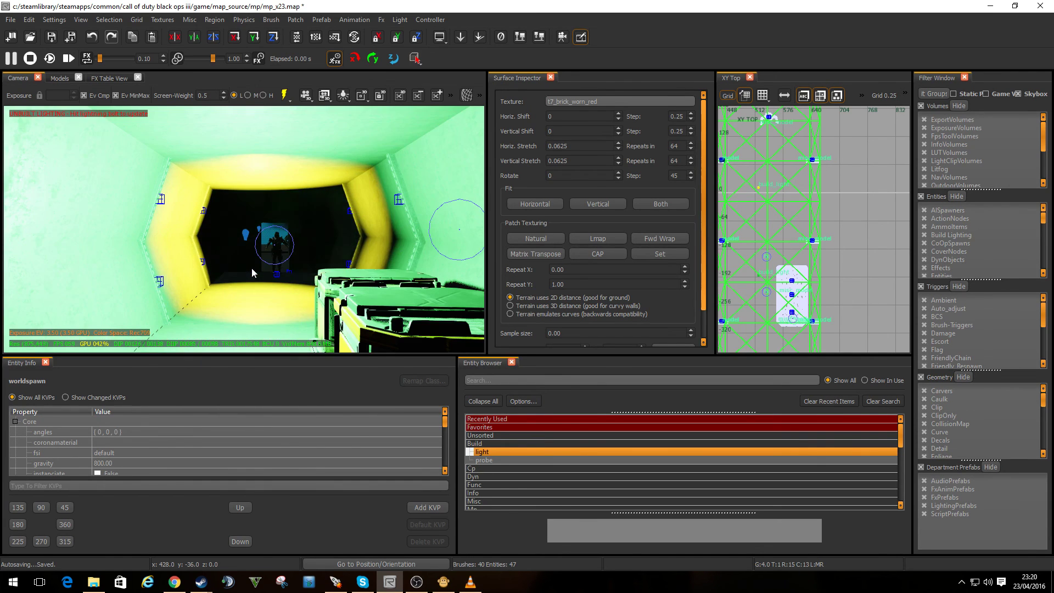
pyautogui.scroll(3, 252, 268)
pyautogui.scroll(-6, 256, 266)
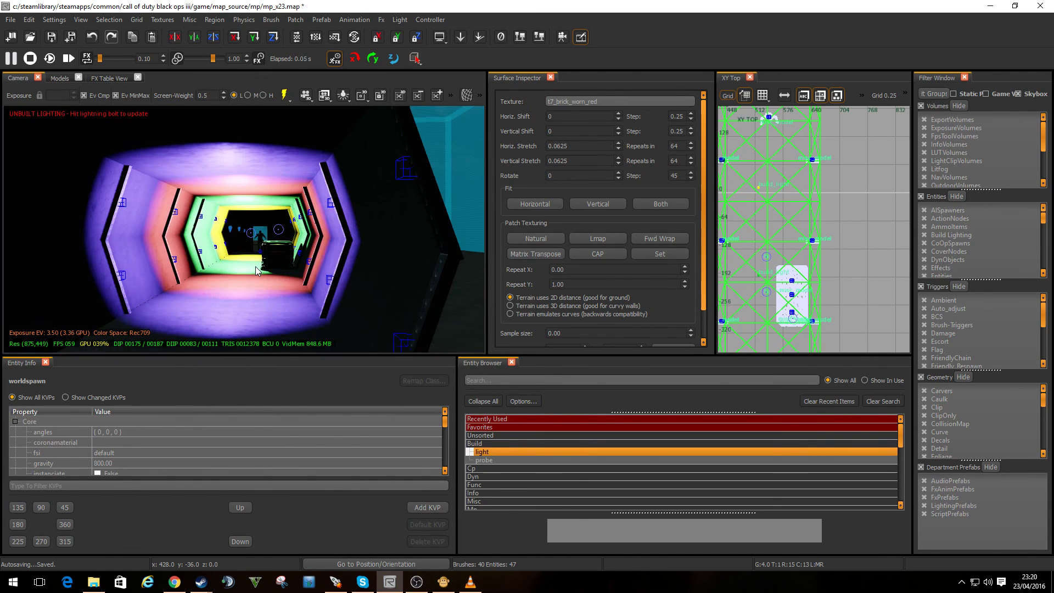
# - Examine the purple, red, green and yellow lighting in the corridor from outside its entrance and from further inside
pyautogui.scroll(-2, 255, 265)
pyautogui.scroll(6, 255, 265)
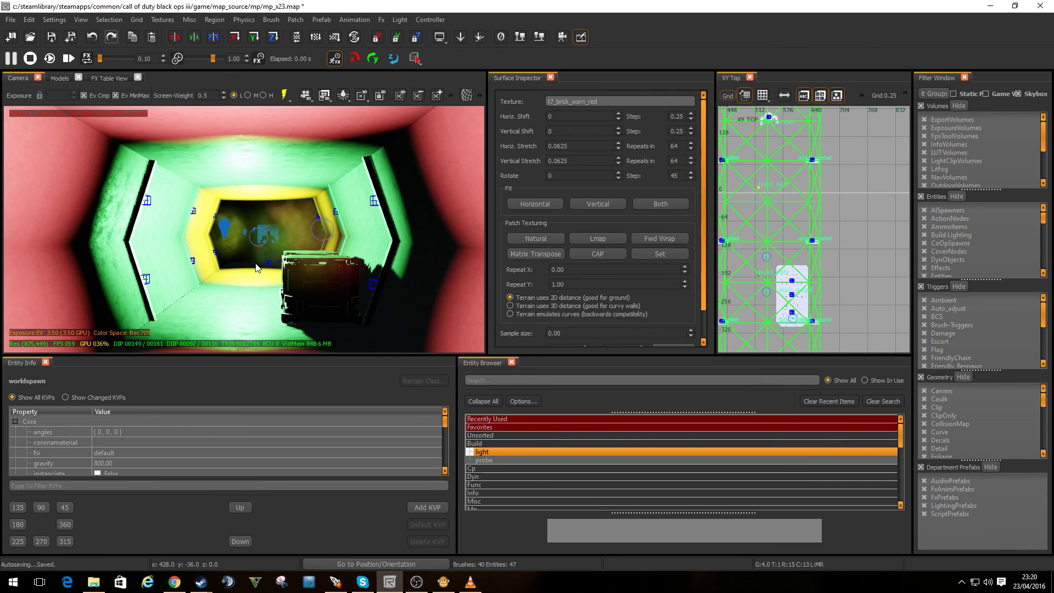
pyautogui.scroll(-5, 256, 266)
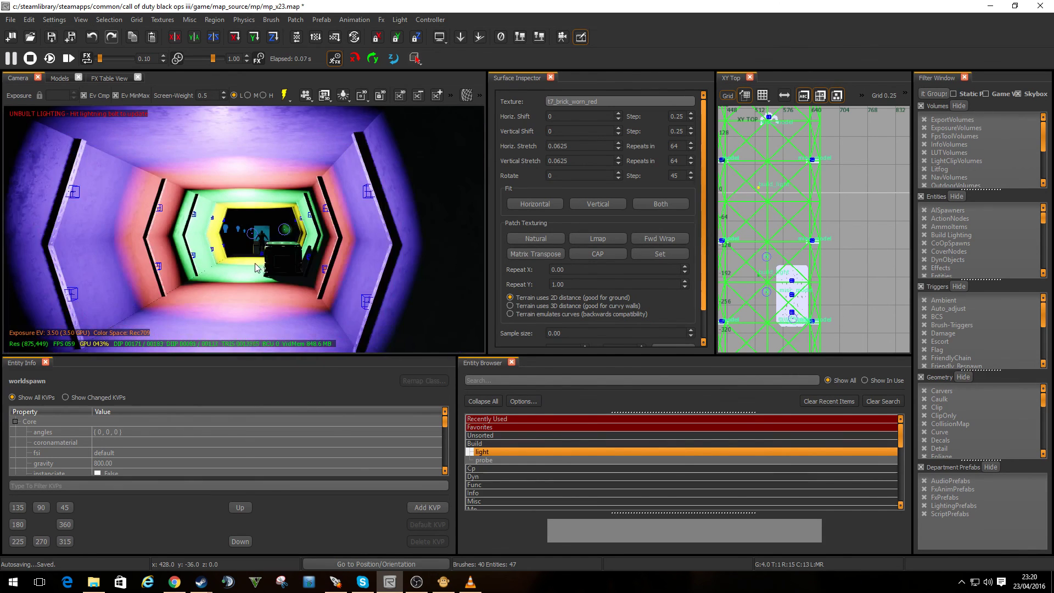
pyautogui.scroll(5, 256, 266)
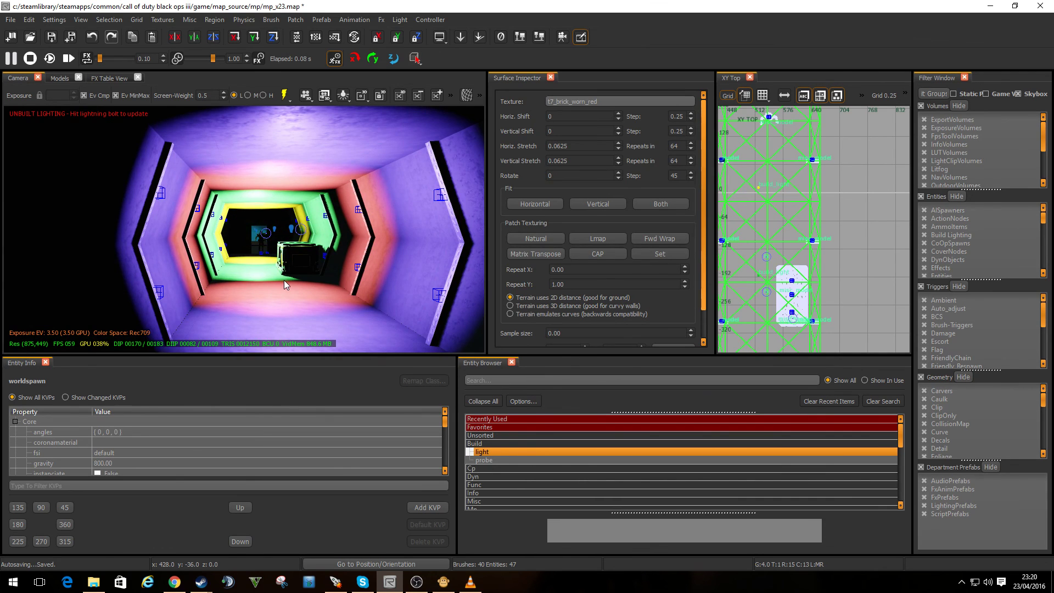
pyautogui.scroll(4, 284, 280)
pyautogui.scroll(-2, 284, 280)
pyautogui.scroll(-3, 283, 278)
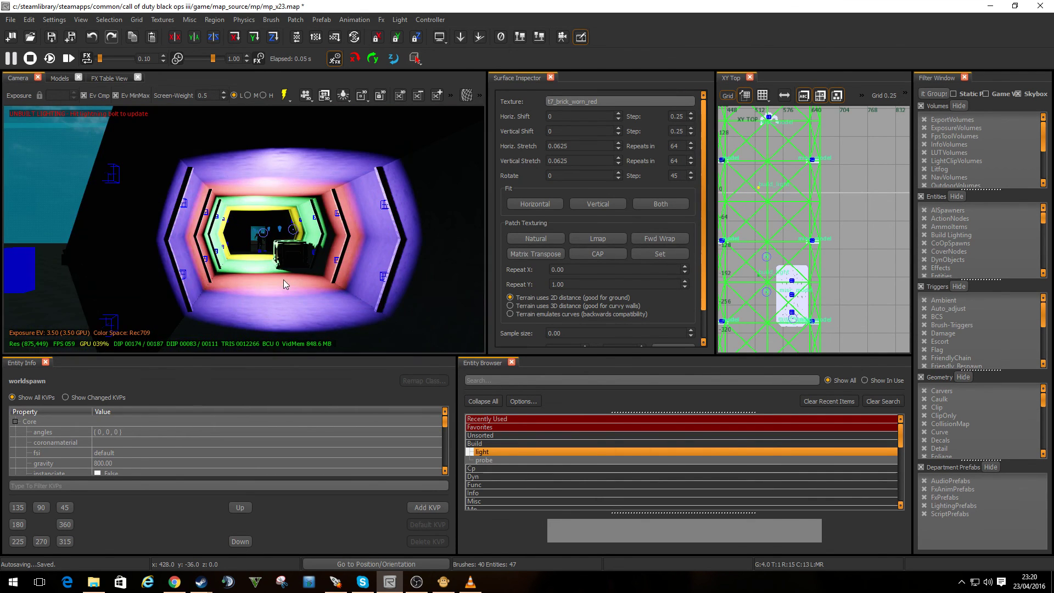
pyautogui.scroll(5, 281, 269)
pyautogui.scroll(-3, 279, 258)
pyautogui.scroll(-4, 280, 268)
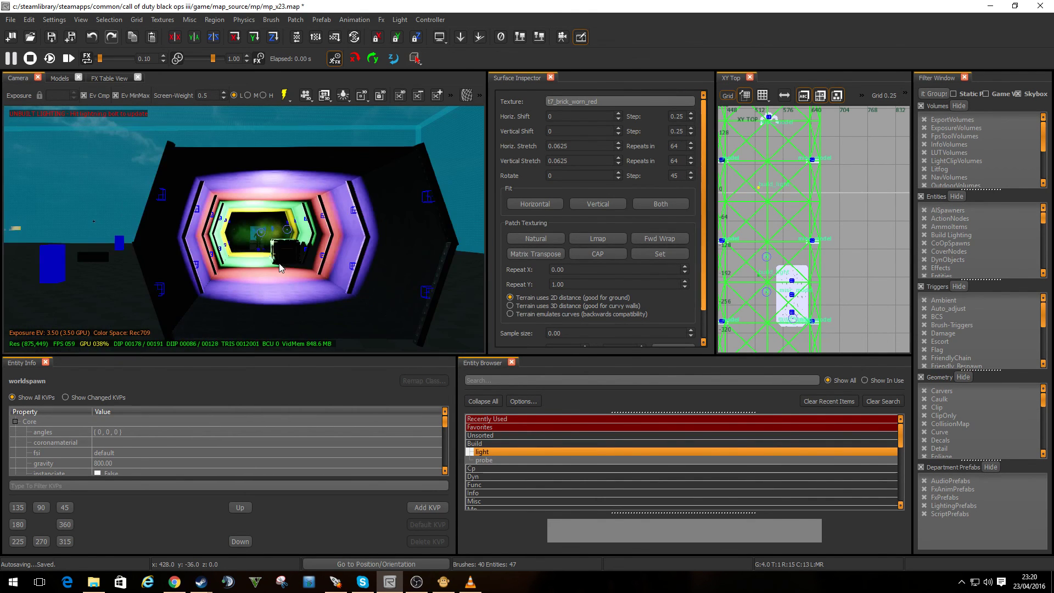
pyautogui.scroll(4, 284, 280)
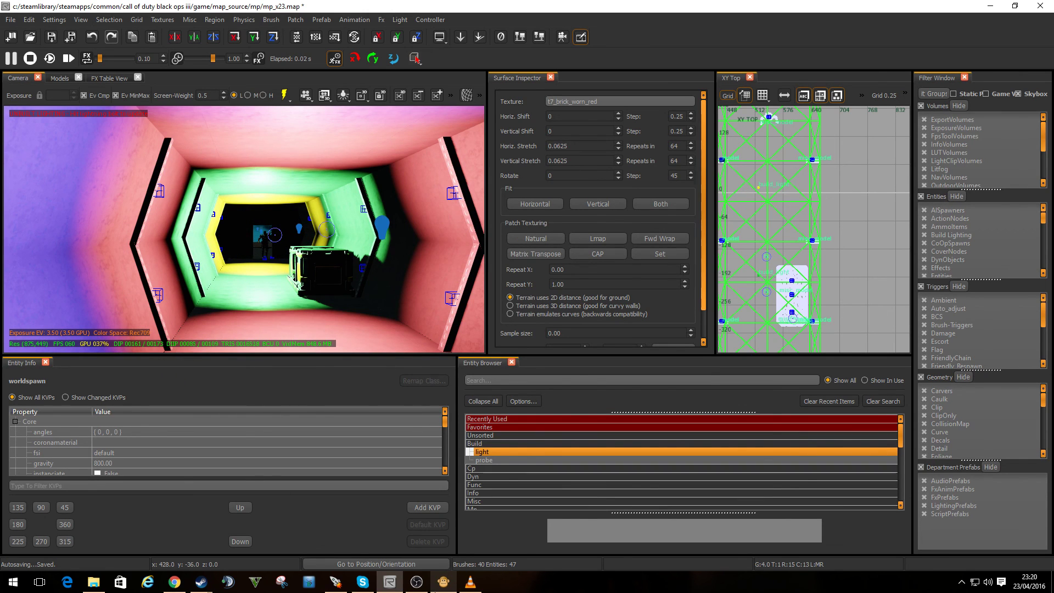
# - Switch to VLC media player
pyautogui.click(471, 583)
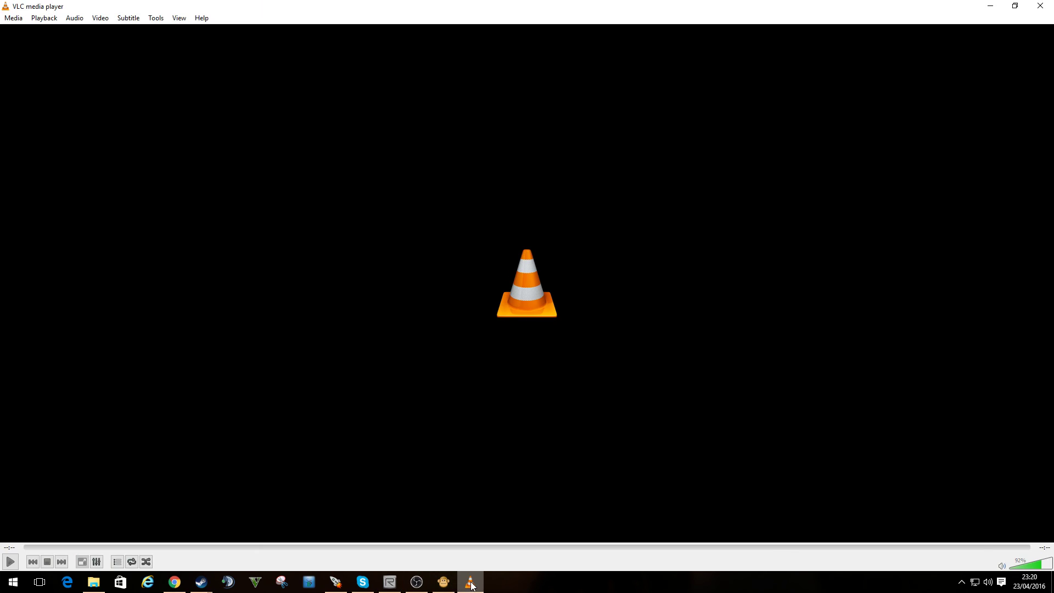